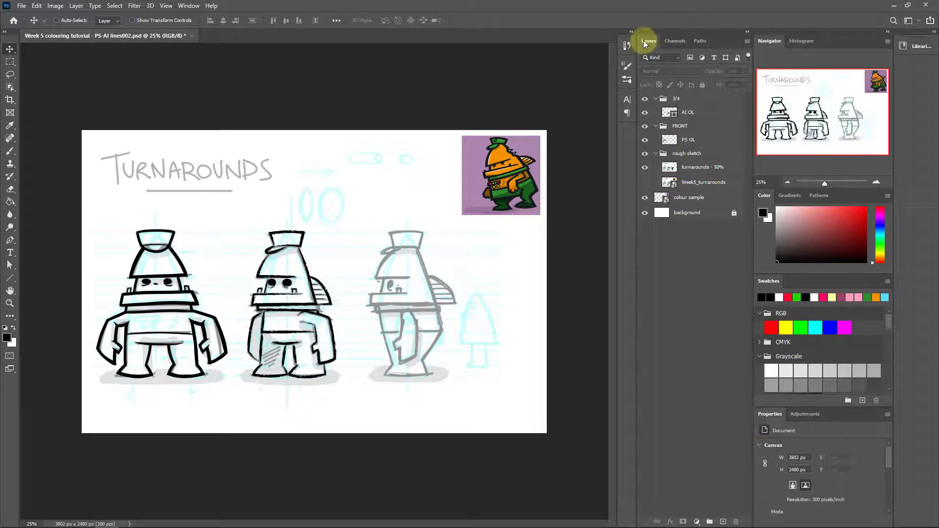
# View the document's channels and paths, and return to its layers.
pyautogui.click(671, 40)
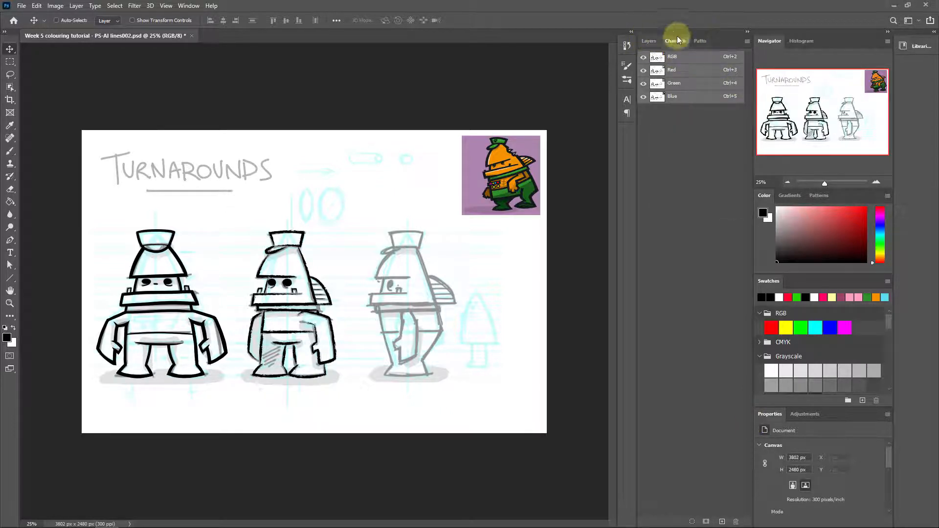
pyautogui.click(698, 41)
pyautogui.click(673, 39)
pyautogui.click(650, 39)
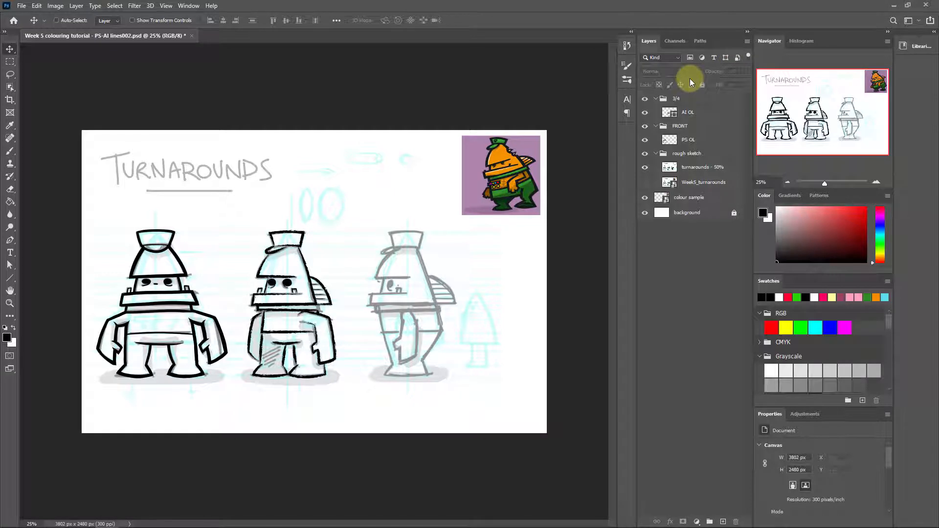
# Dock the Layers, Channels and Paths group on the canvas side of the collapsed panel column, and review the list of available panels.
pyautogui.moveTo(720, 39); pyautogui.dragTo(726, 89)
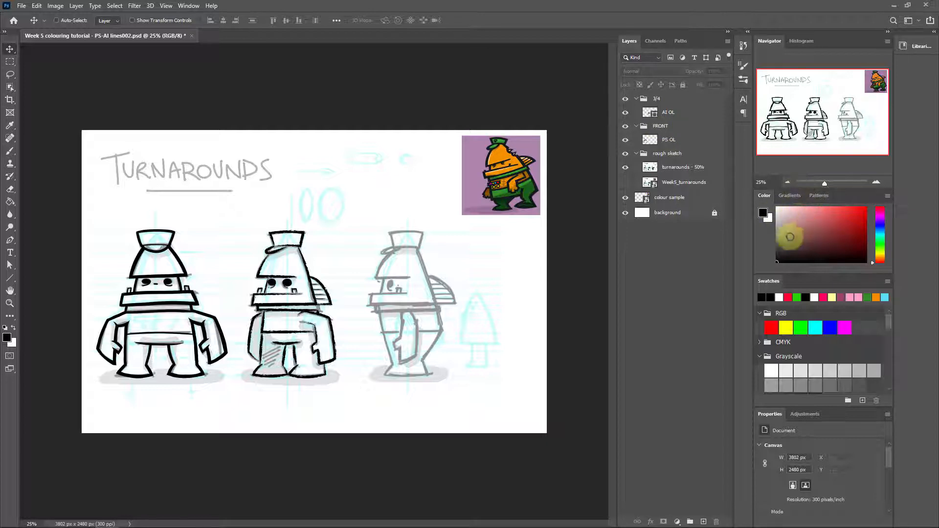
pyautogui.click(189, 7)
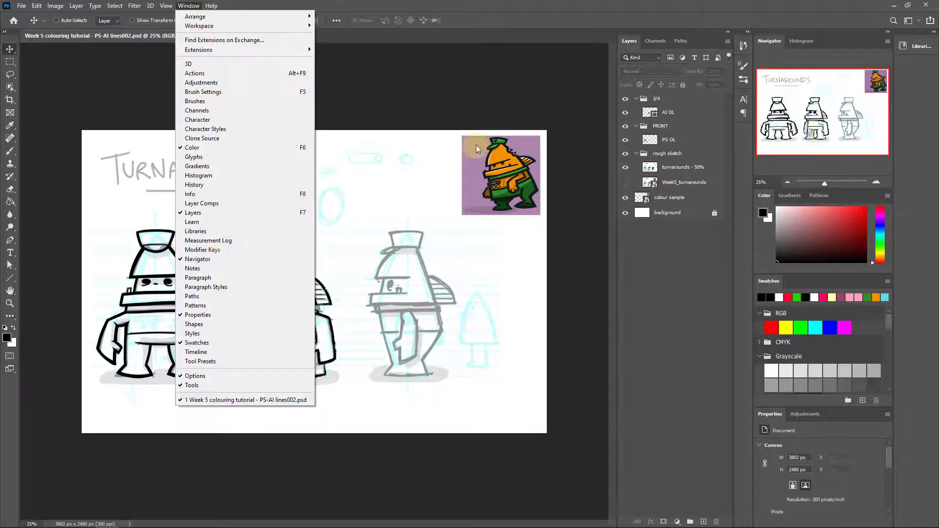
pyautogui.click(515, 22)
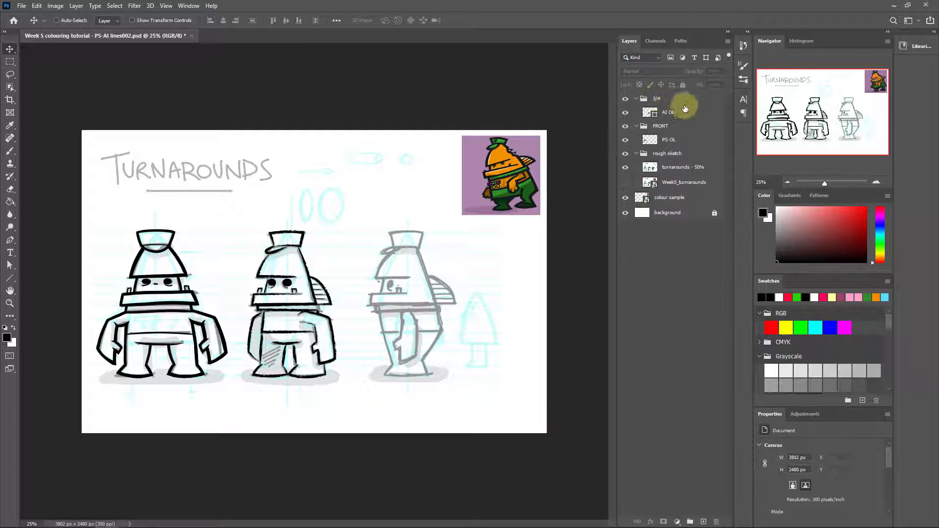
pyautogui.click(669, 215)
pyautogui.doubleClick(670, 213)
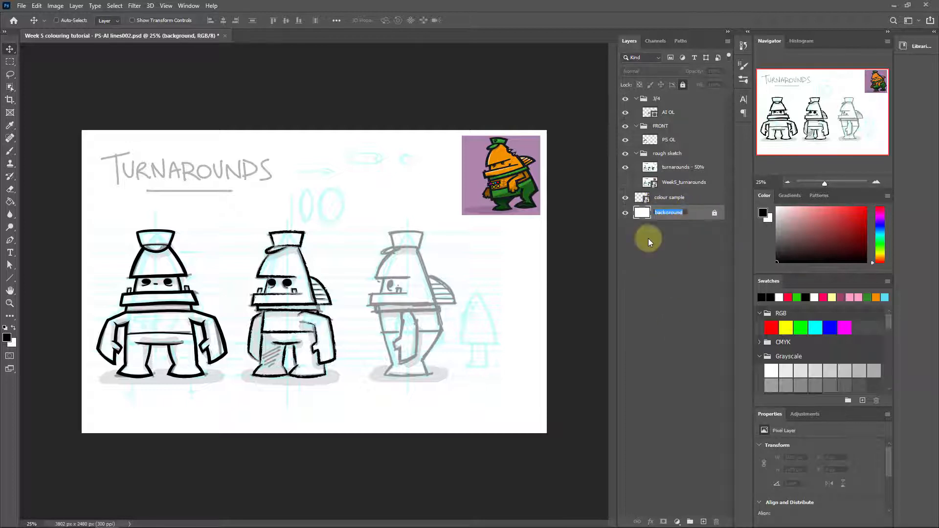
pyautogui.click(672, 250)
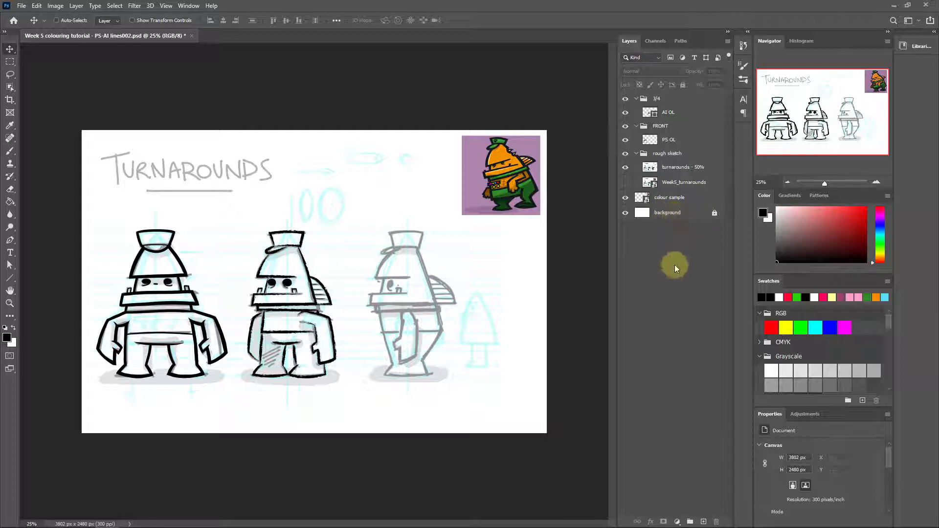
# Toggle the background layer's visibility to inspect the transparency behind the artwork, and leave the layer shown.
pyautogui.click(625, 213)
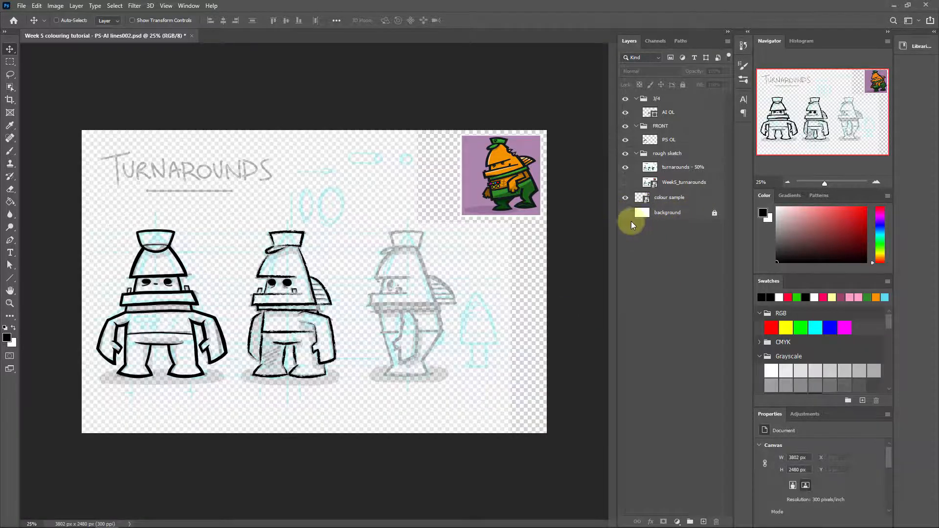
pyautogui.click(625, 213)
pyautogui.click(625, 213)
pyautogui.click(624, 213)
pyautogui.click(625, 213)
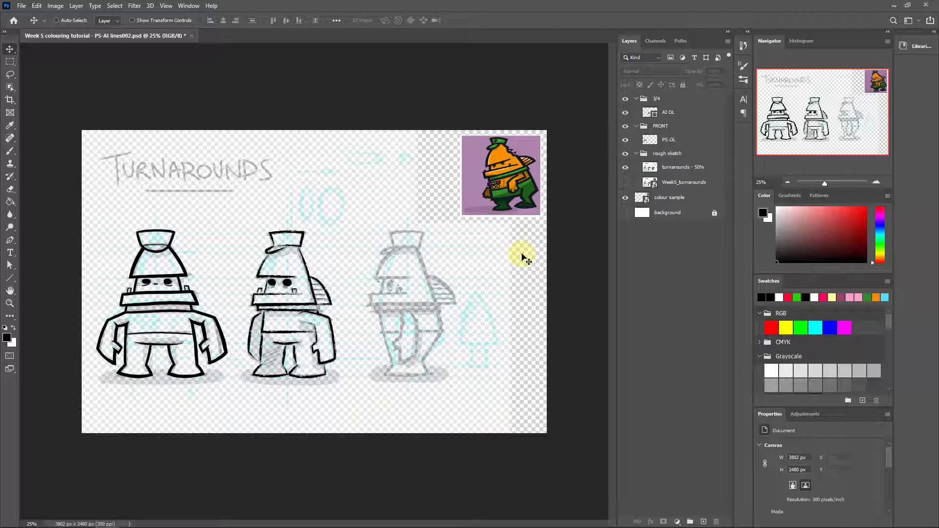
pyautogui.click(625, 213)
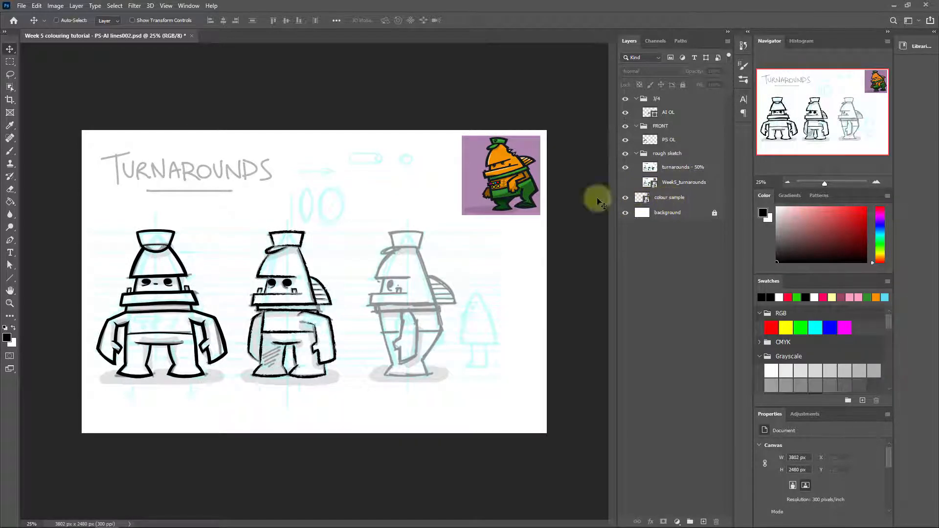
# Toggle the colour sample layer off and on to identify its artwork, leaving it shown.
pyautogui.click(625, 198)
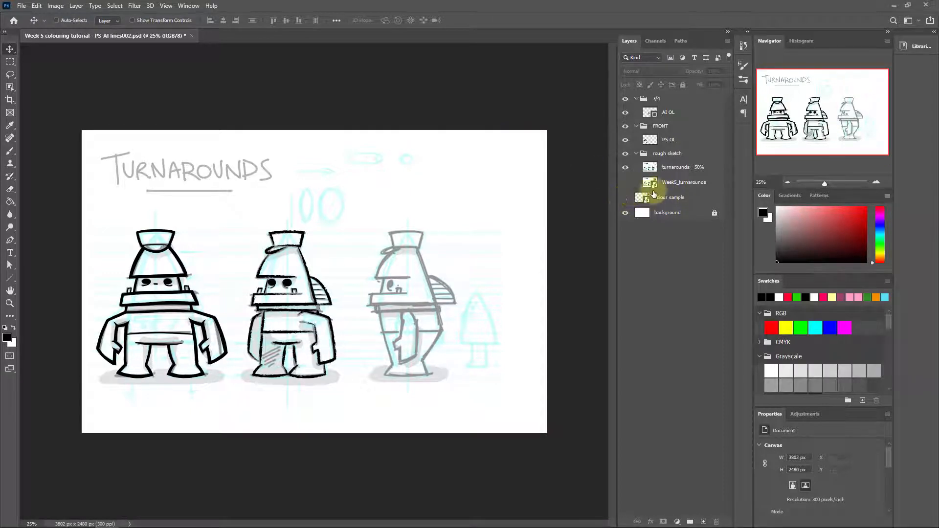
pyautogui.click(626, 199)
pyautogui.click(625, 199)
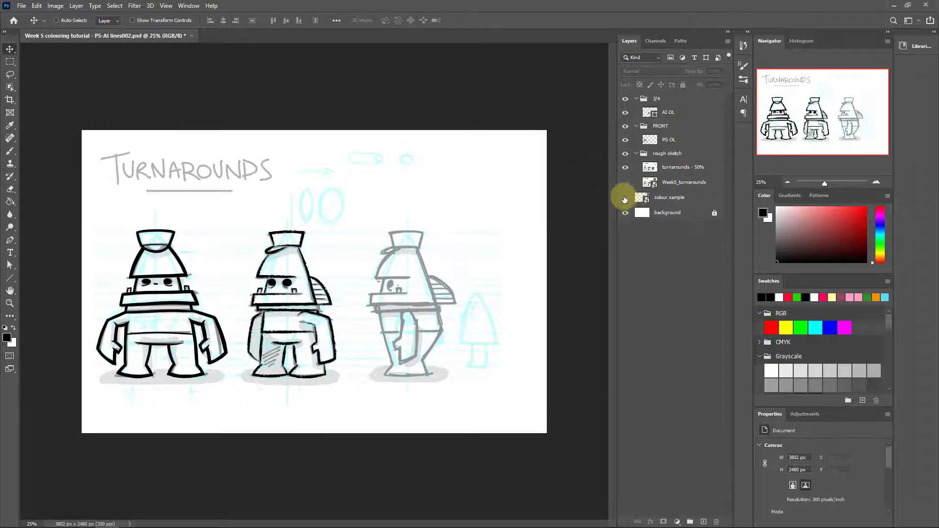
pyautogui.click(625, 198)
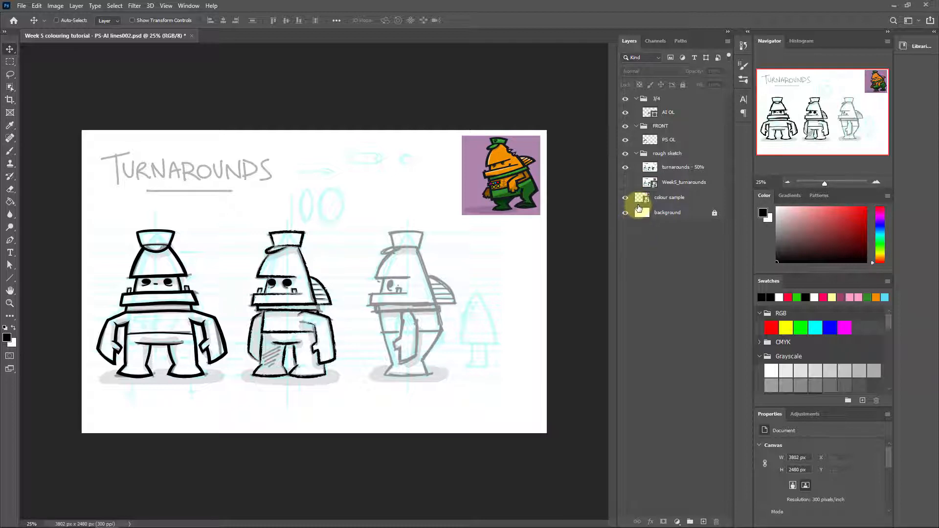
# Inspect the rough sketch group by briefly showing its Week5_turnarounds layer and selecting the turnarounds - 50% layer.
pyautogui.click(665, 153)
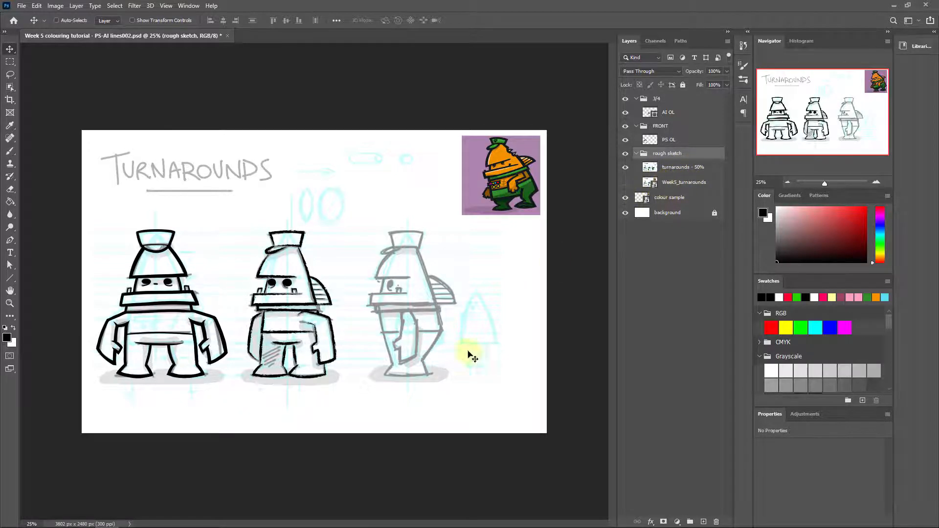
pyautogui.click(625, 182)
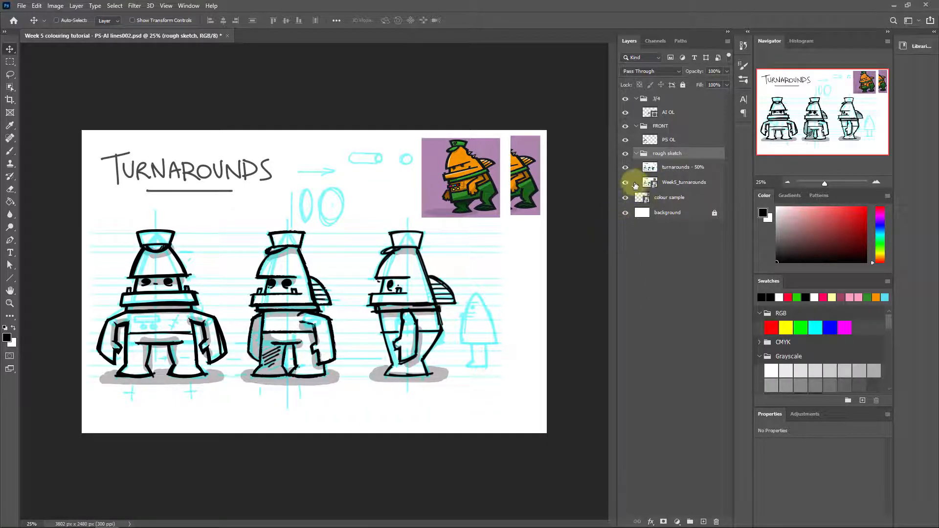
pyautogui.click(625, 182)
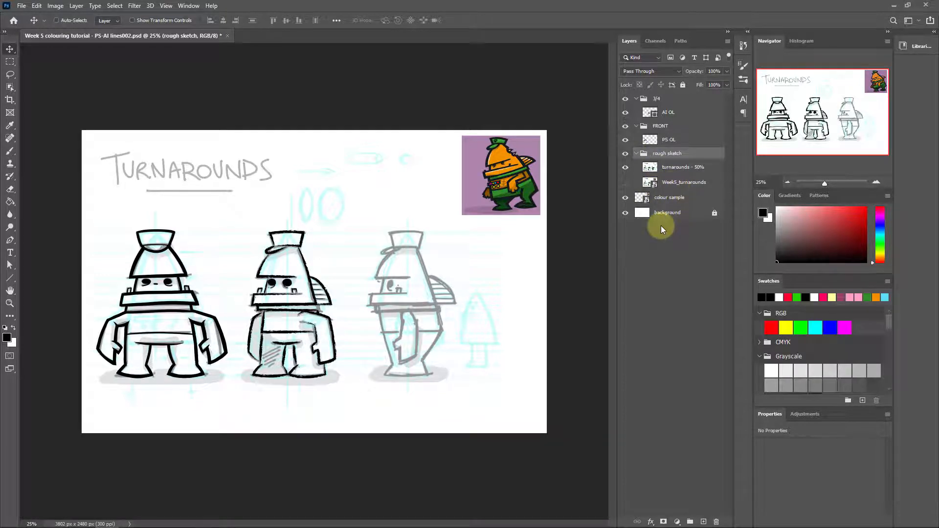
pyautogui.click(685, 168)
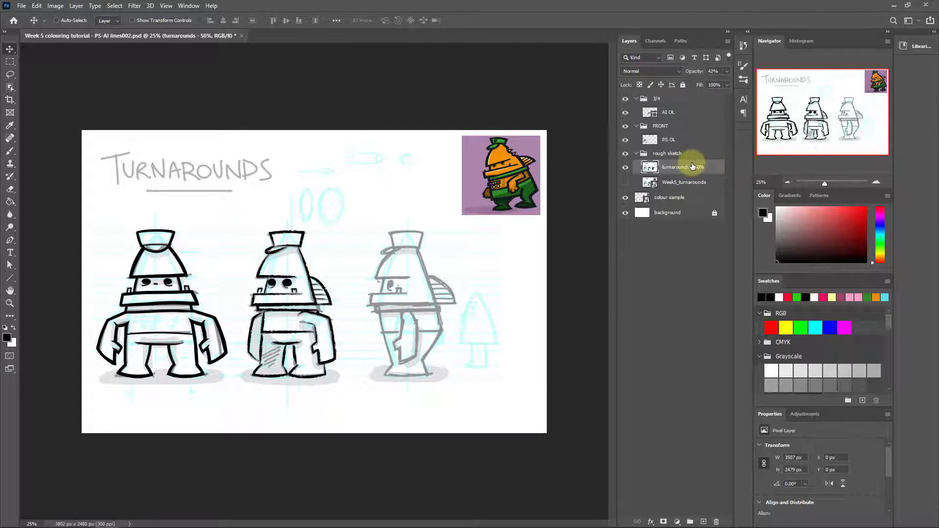
# Select the FRONT group and look up the command for creating a new layer group.
pyautogui.click(670, 128)
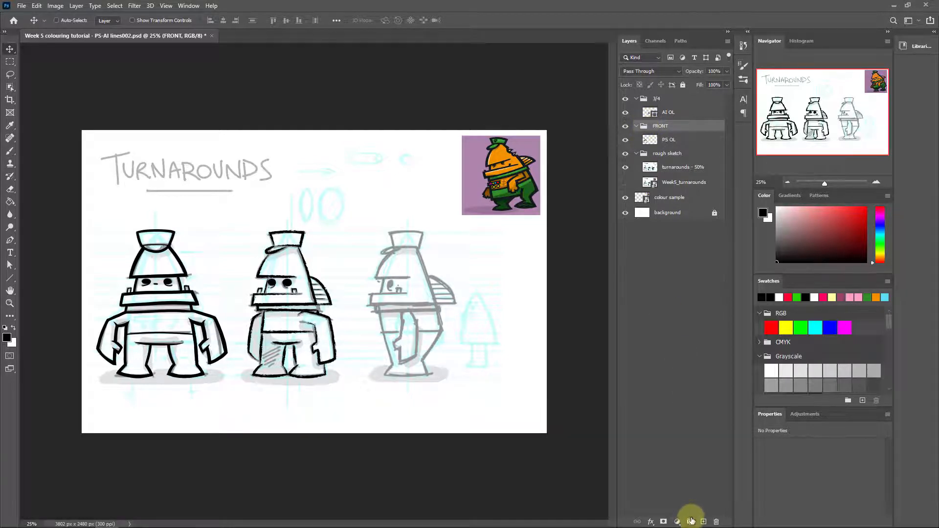
pyautogui.click(77, 6)
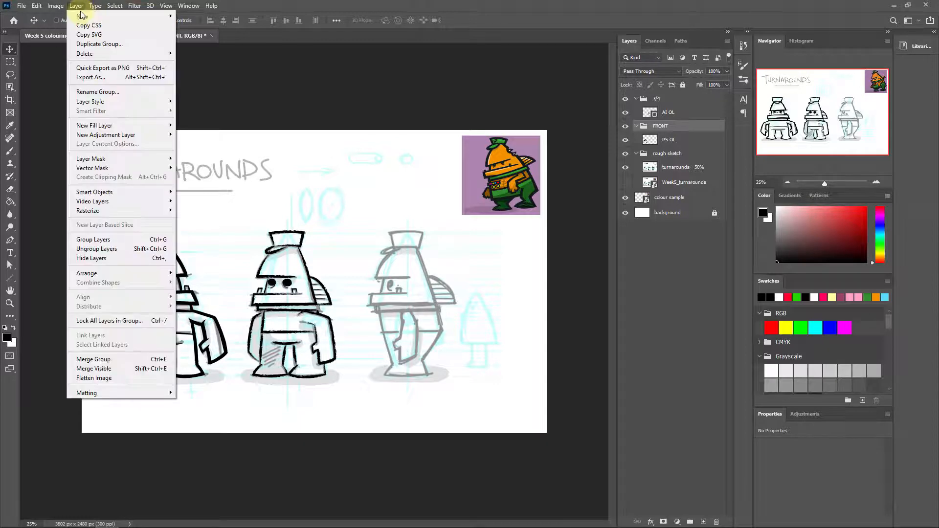
pyautogui.moveTo(112, 17)
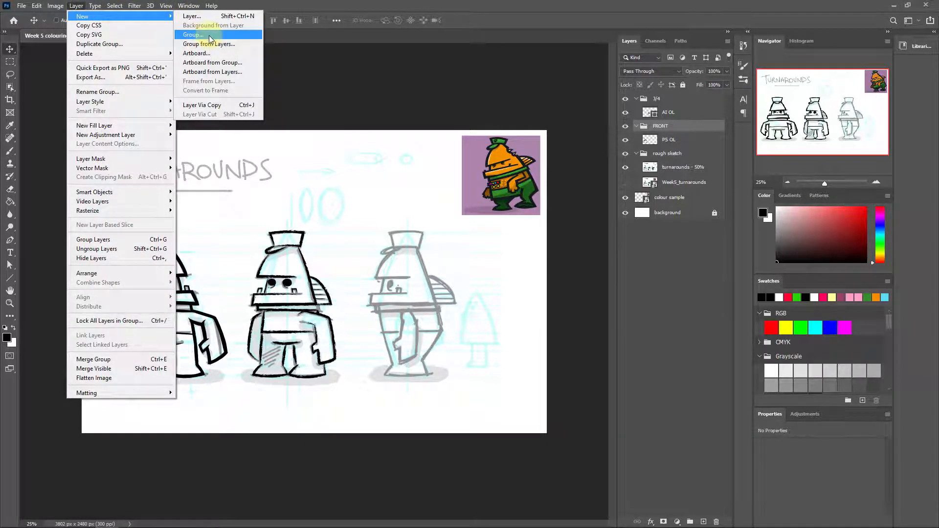
pyautogui.click(477, 24)
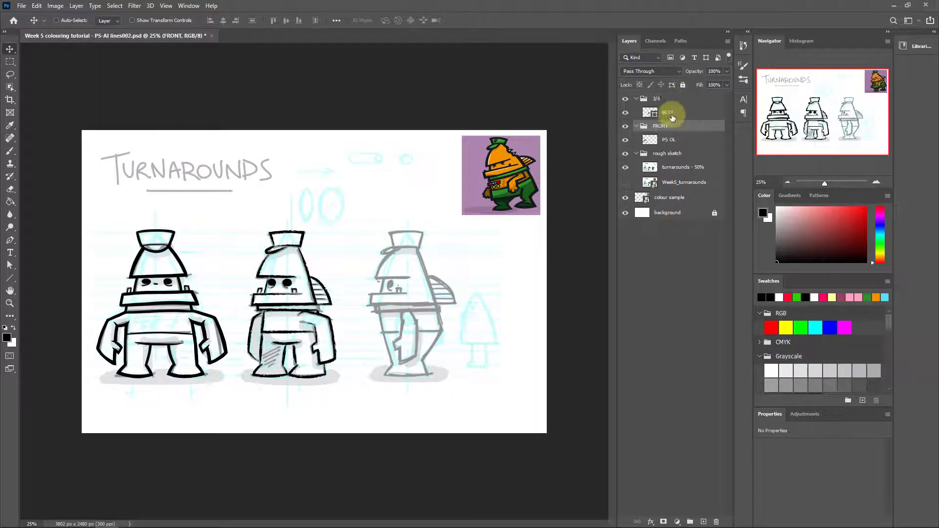
# Toggle the visibility of the FRONT group and its PS OL layer to check the front-view line art, leaving both shown.
pyautogui.click(649, 127)
pyautogui.click(657, 152)
pyautogui.click(665, 140)
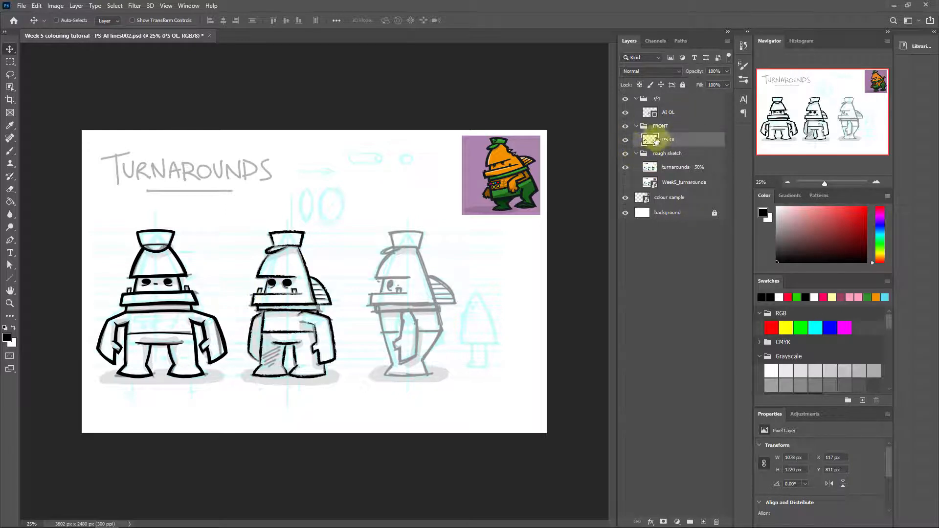
pyautogui.click(624, 126)
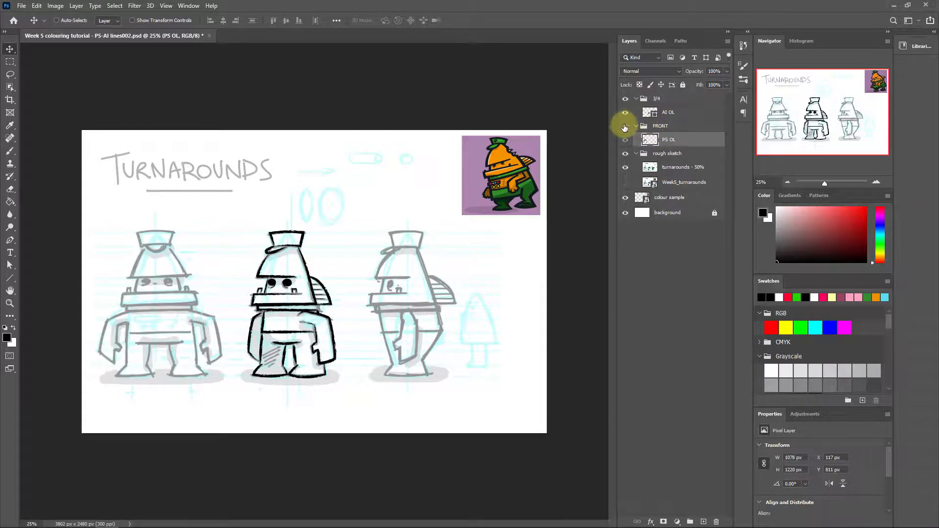
pyautogui.click(625, 126)
pyautogui.click(624, 127)
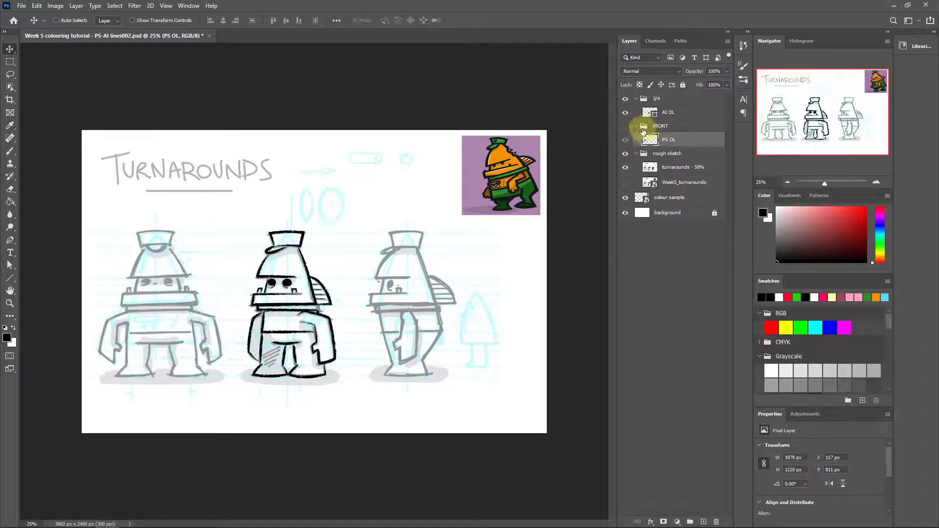
pyautogui.click(624, 126)
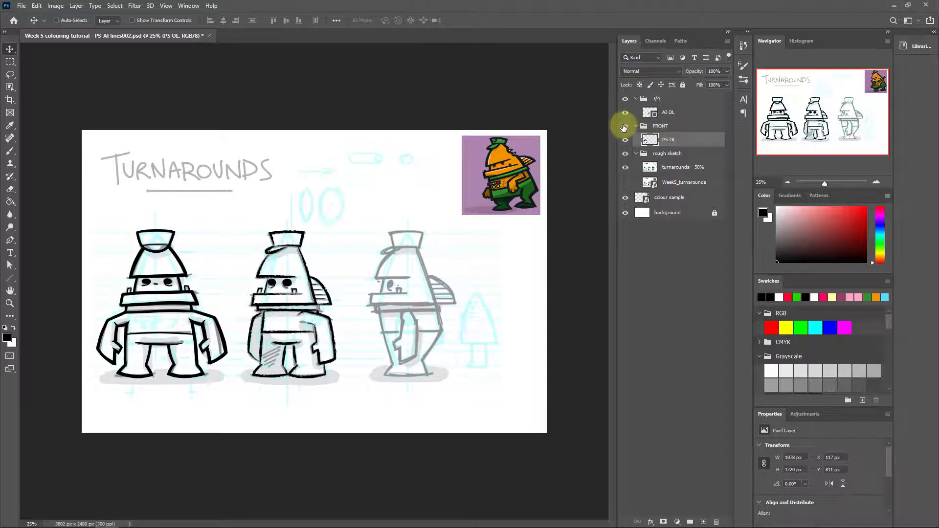
pyautogui.click(624, 126)
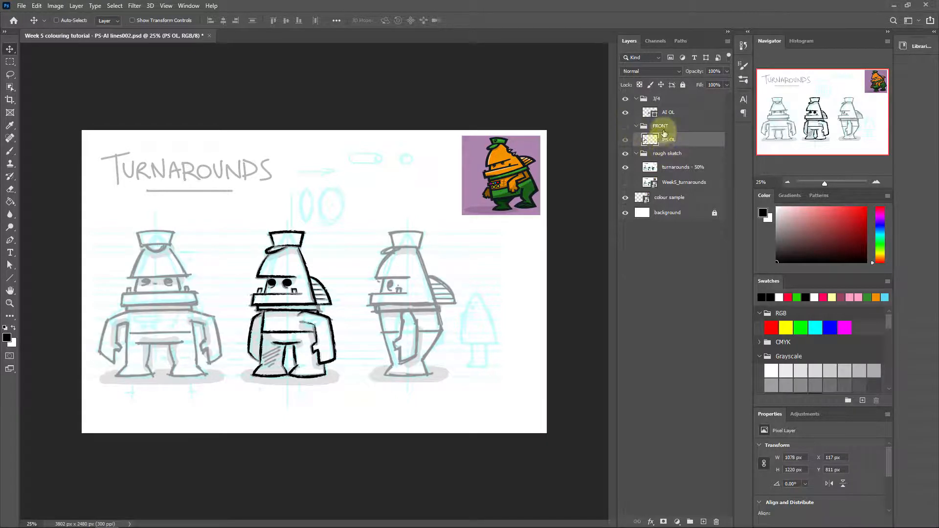
pyautogui.click(624, 126)
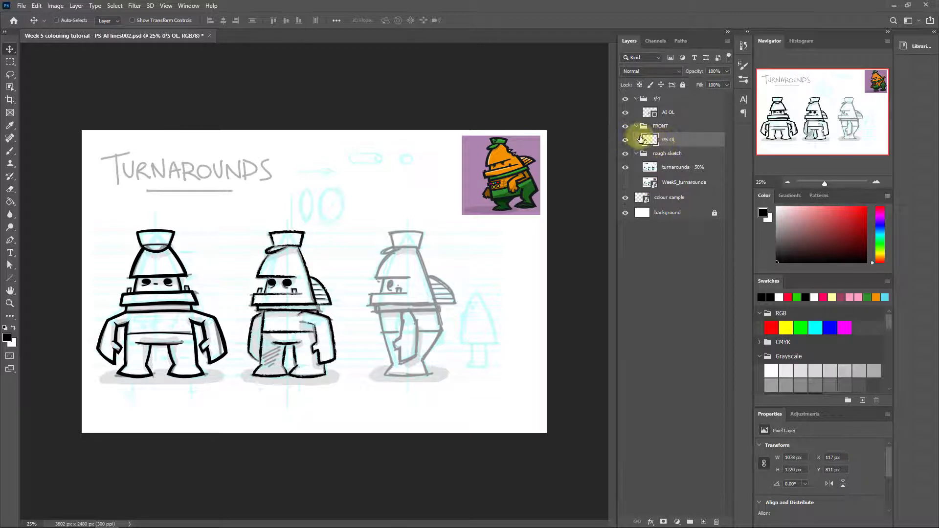
pyautogui.click(625, 140)
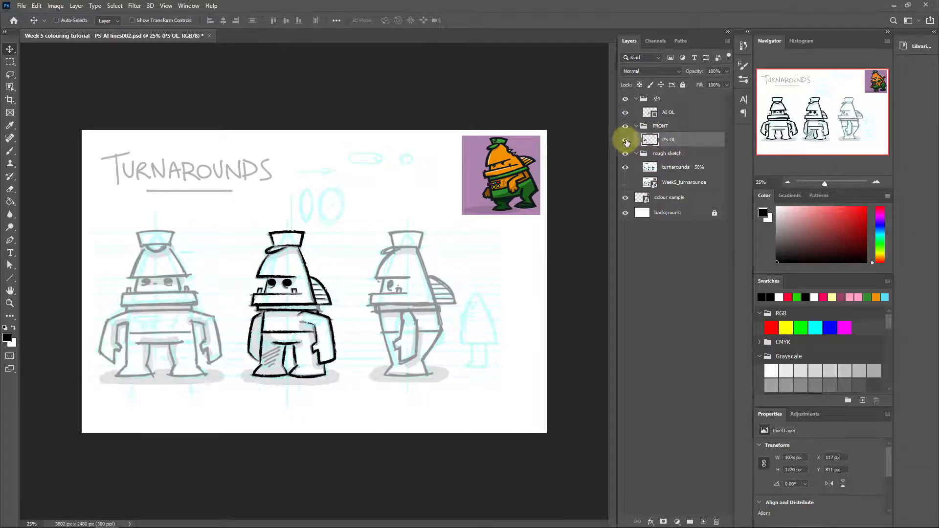
pyautogui.click(625, 141)
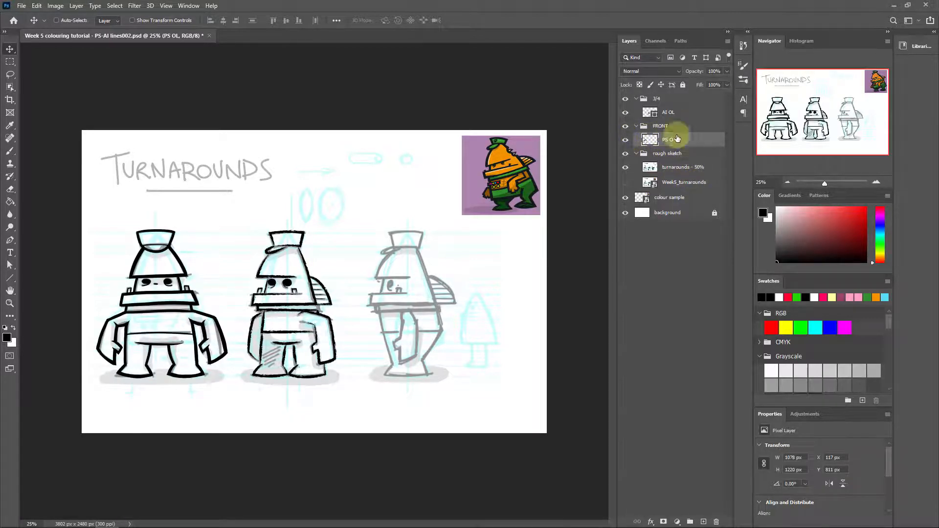
# Review the 3/4 and FRONT groups and the PS OL layer, finishing with the rough sketch group selected.
pyautogui.click(669, 101)
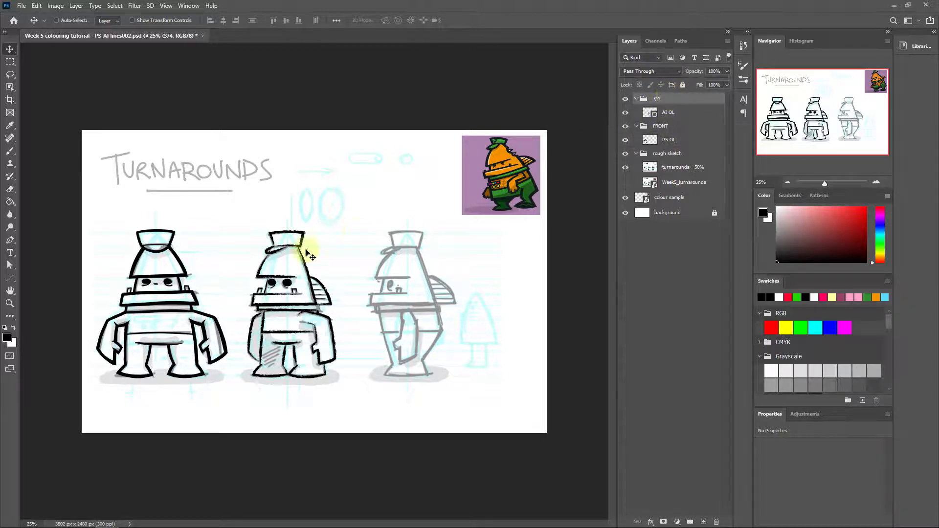
pyautogui.click(672, 141)
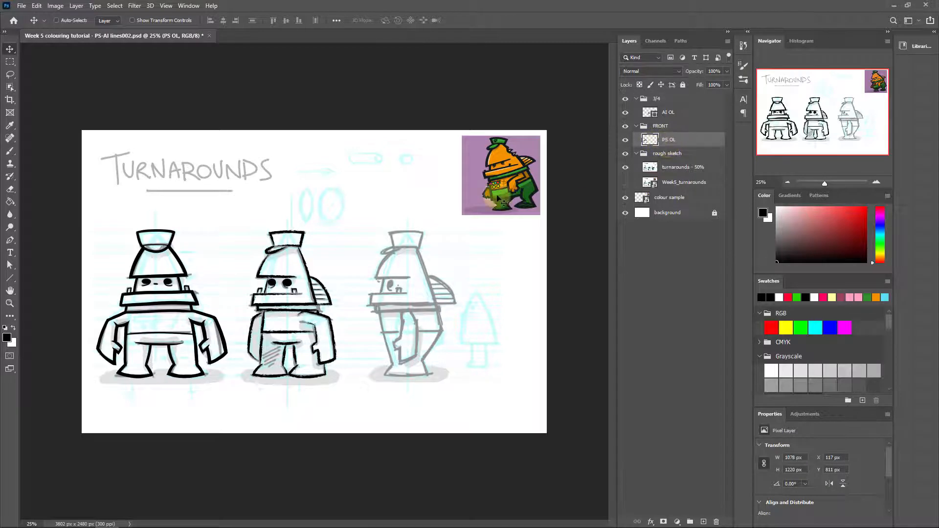
pyautogui.click(668, 127)
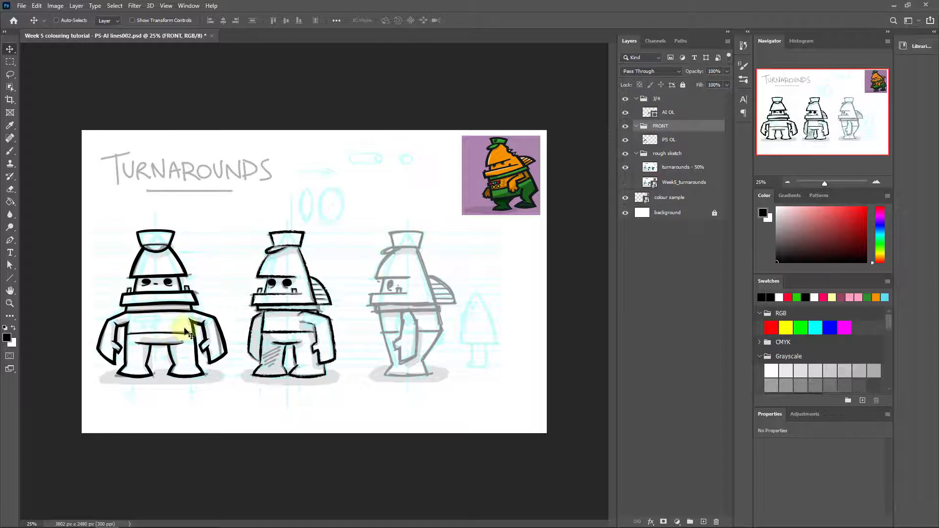
pyautogui.click(676, 102)
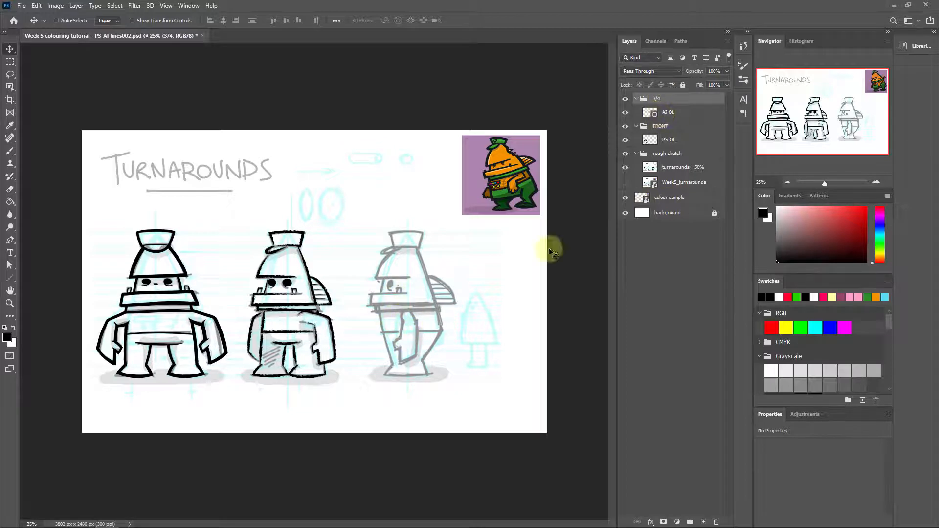
pyautogui.click(647, 271)
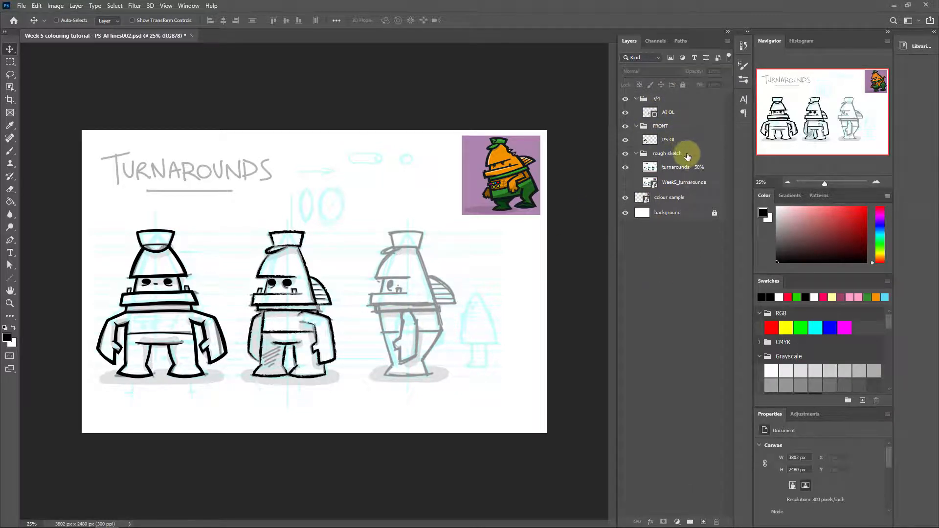
pyautogui.click(695, 155)
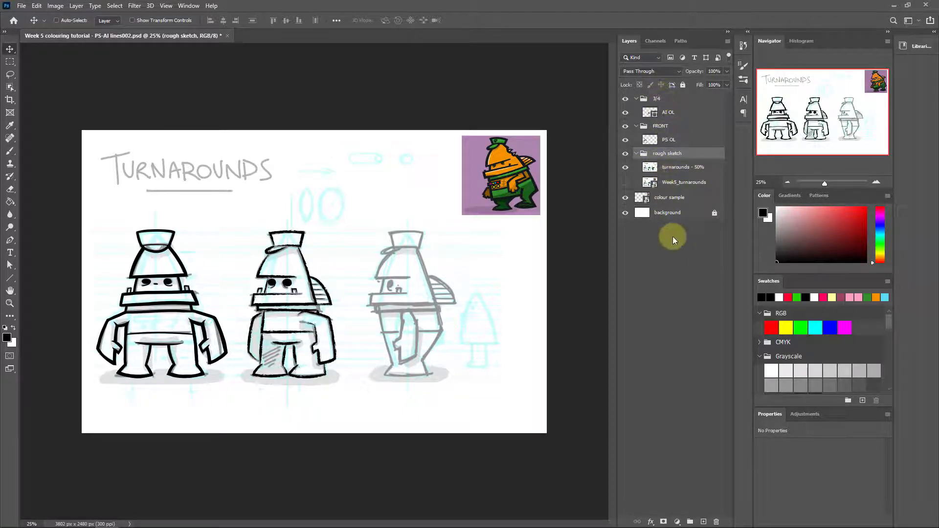
# Colour-label the rough sketch group gray, the FRONT group orange and the 3/4 group blue.
pyautogui.rightClick(685, 154)
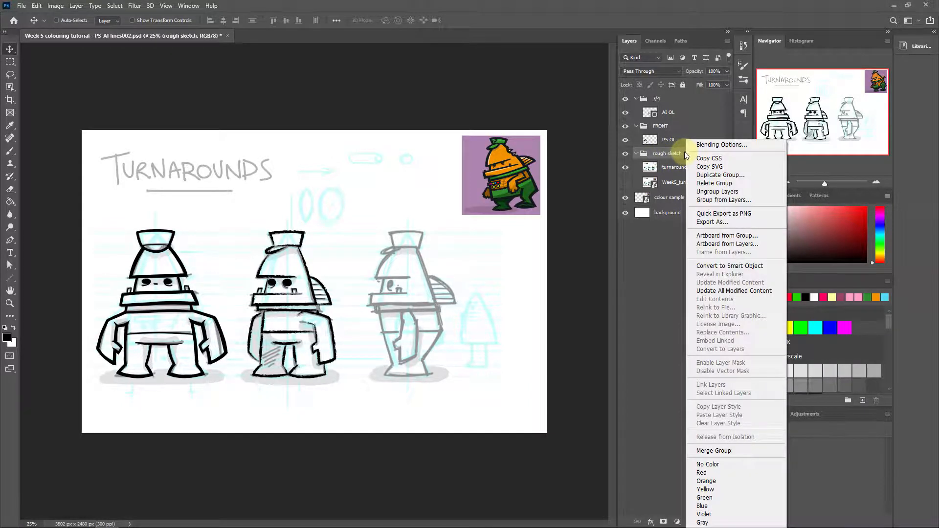
pyautogui.click(704, 522)
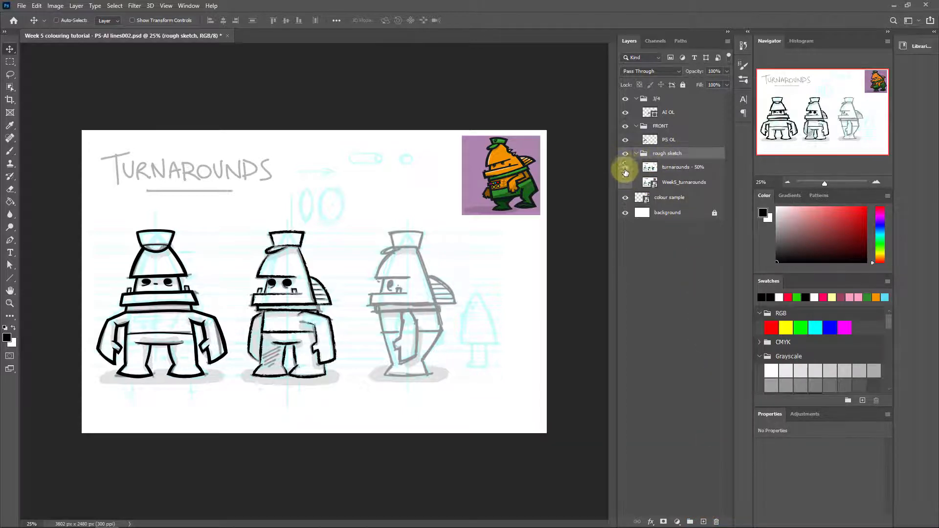
pyautogui.click(670, 129)
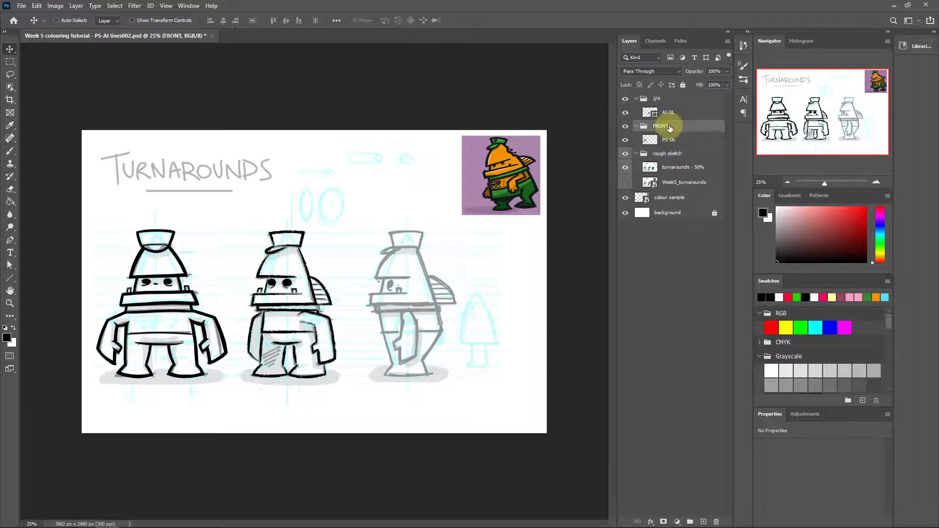
pyautogui.rightClick(671, 128)
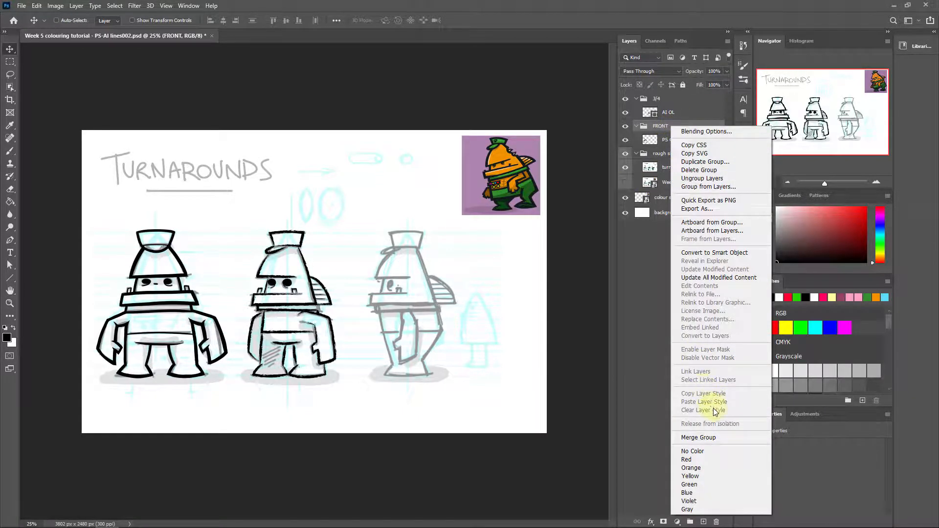
pyautogui.click(699, 469)
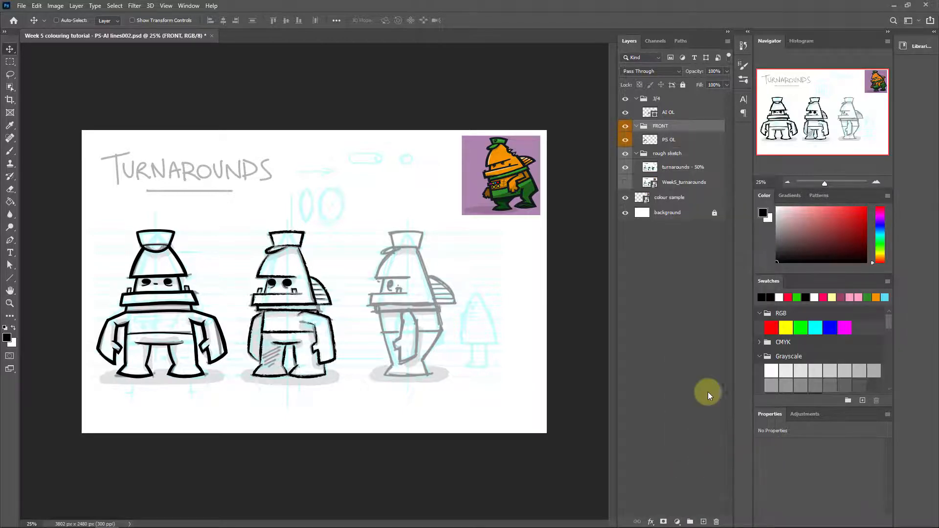
pyautogui.rightClick(662, 99)
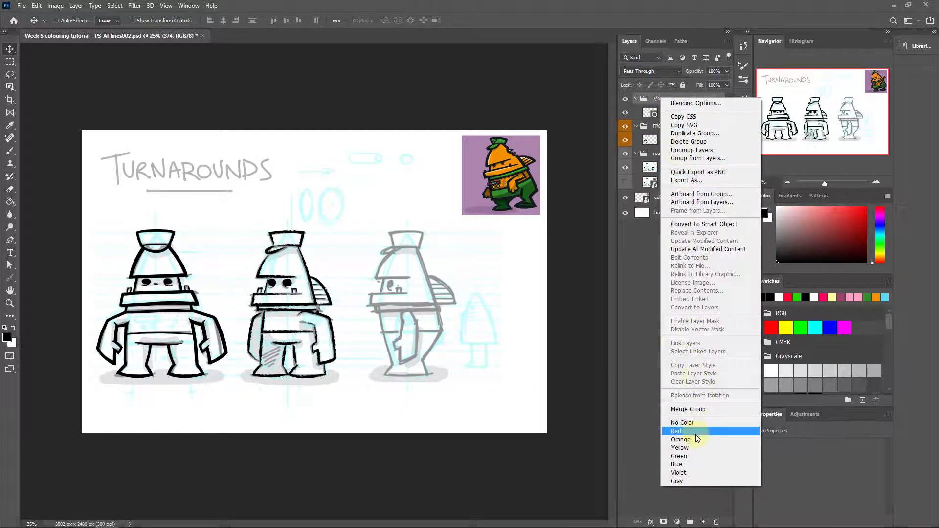
pyautogui.click(687, 464)
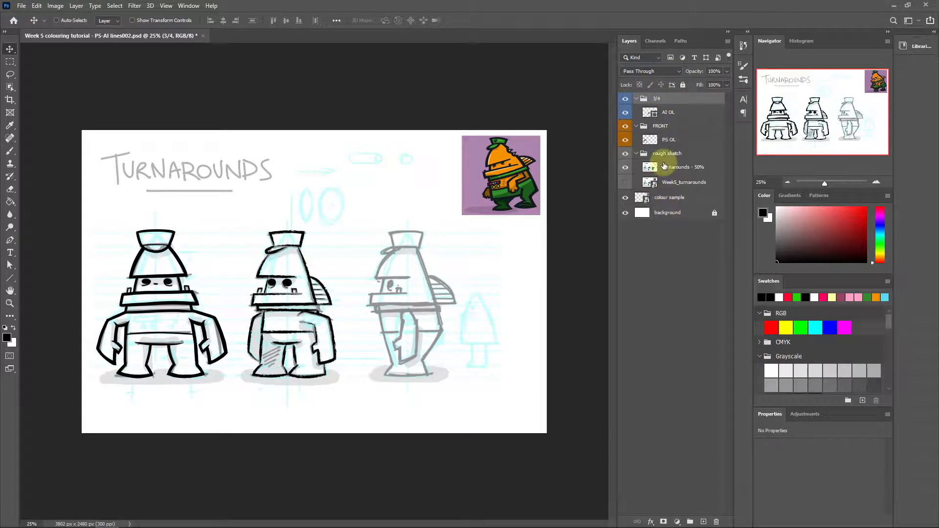
pyautogui.hotkey('ctrl', 'shift', 'alt', 'n')
pyautogui.press('Delete')
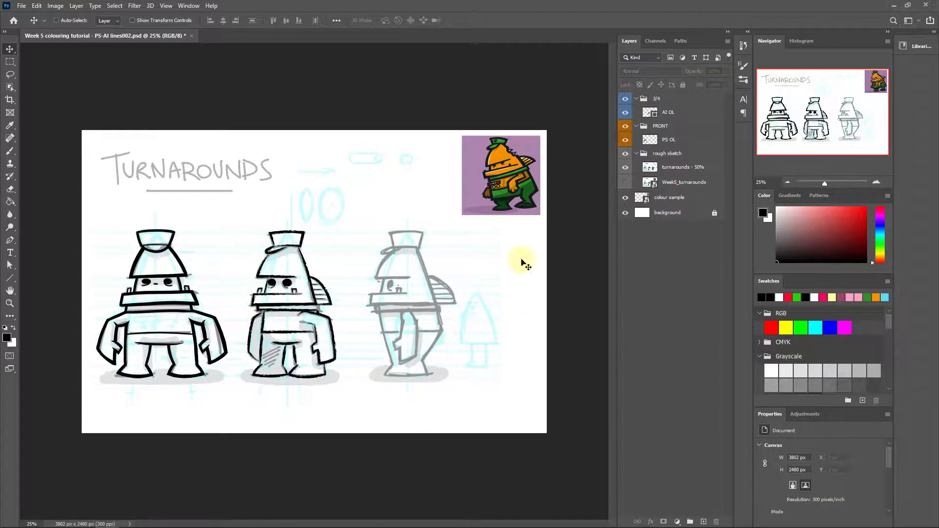
# Examine the front-view character's head and body line art up close at 100% zoom.
pyautogui.click(874, 182)
pyautogui.click(874, 182)
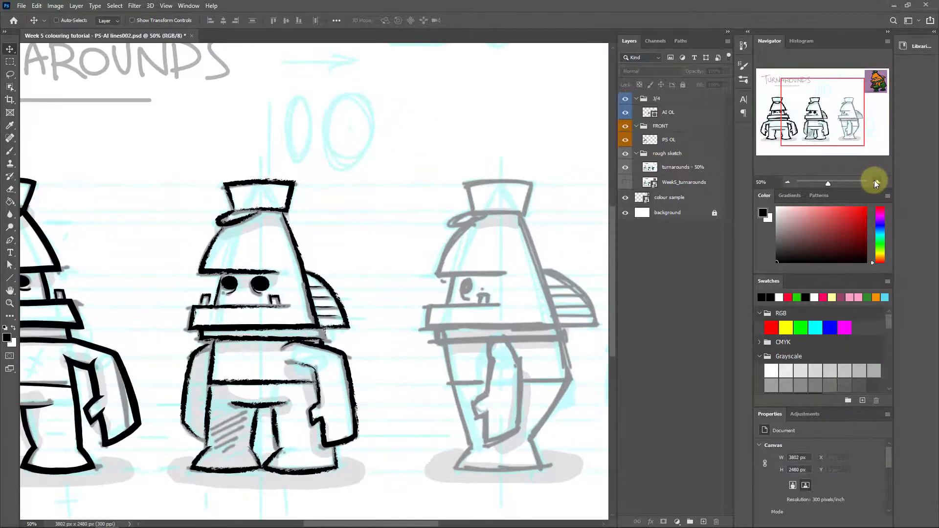
pyautogui.click(874, 182)
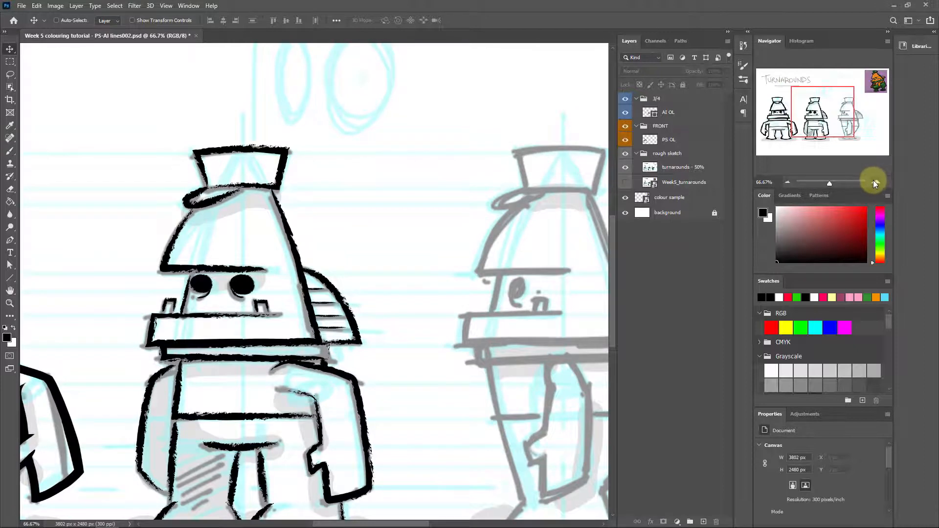
pyautogui.click(875, 182)
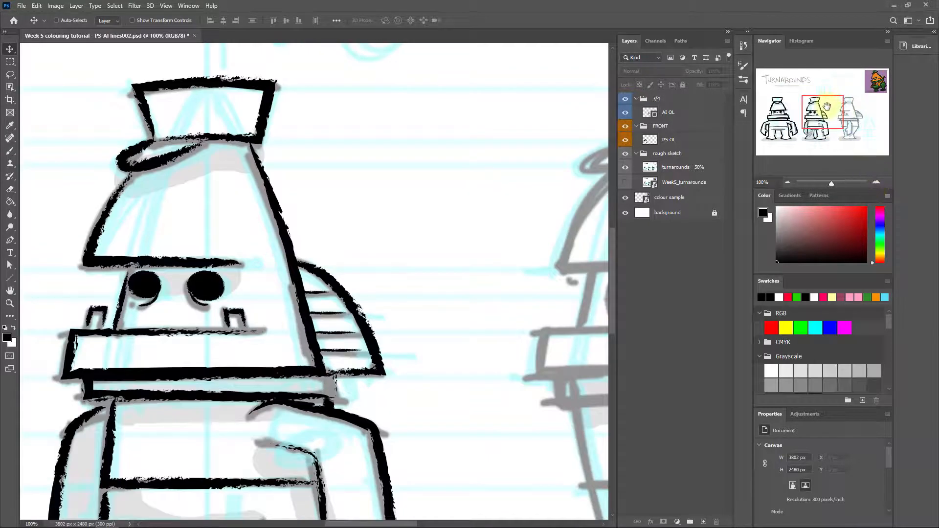
pyautogui.moveTo(825, 109)
pyautogui.mouseDown()
pyautogui.moveTo(838, 106)
pyautogui.moveTo(797, 96)
pyautogui.moveTo(830, 100)
pyautogui.moveTo(851, 117)
pyautogui.moveTo(781, 117)
pyautogui.mouseUp()
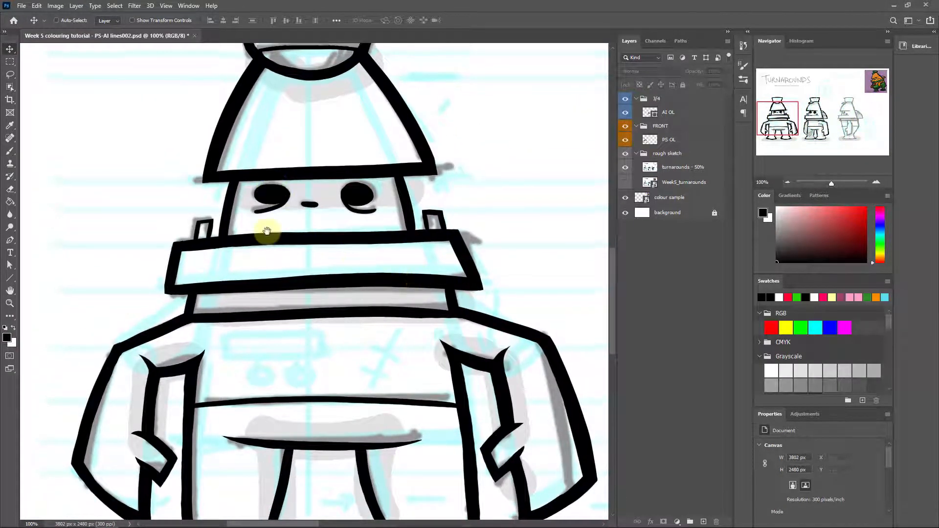
pyautogui.moveTo(266, 235)
pyautogui.mouseDown()
pyautogui.moveTo(321, 178)
pyautogui.moveTo(336, 422)
pyautogui.moveTo(306, 324)
pyautogui.moveTo(310, 234)
pyautogui.moveTo(283, 268)
pyautogui.moveTo(325, 222)
pyautogui.moveTo(471, 189)
pyautogui.moveTo(335, 297)
pyautogui.moveTo(440, 278)
pyautogui.moveTo(435, 237)
pyautogui.mouseUp()
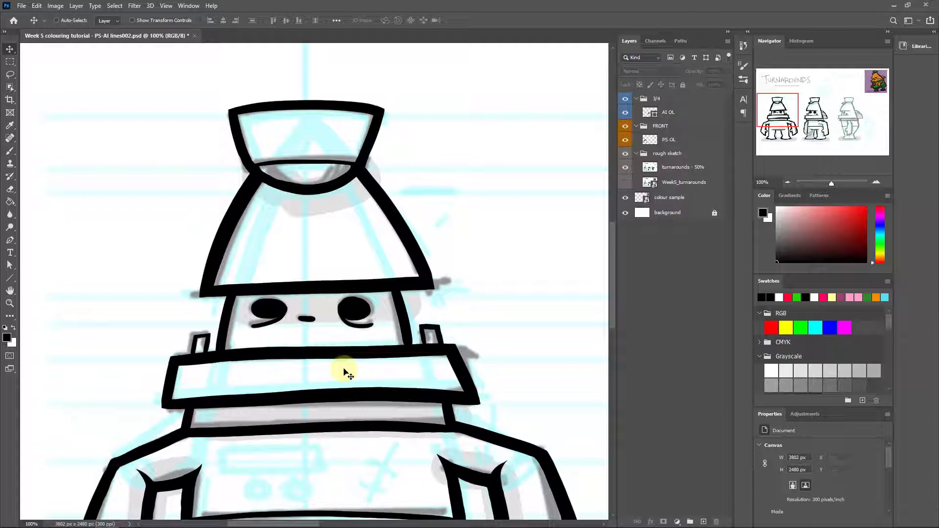
pyautogui.moveTo(423, 237); pyautogui.dragTo(429, 219)
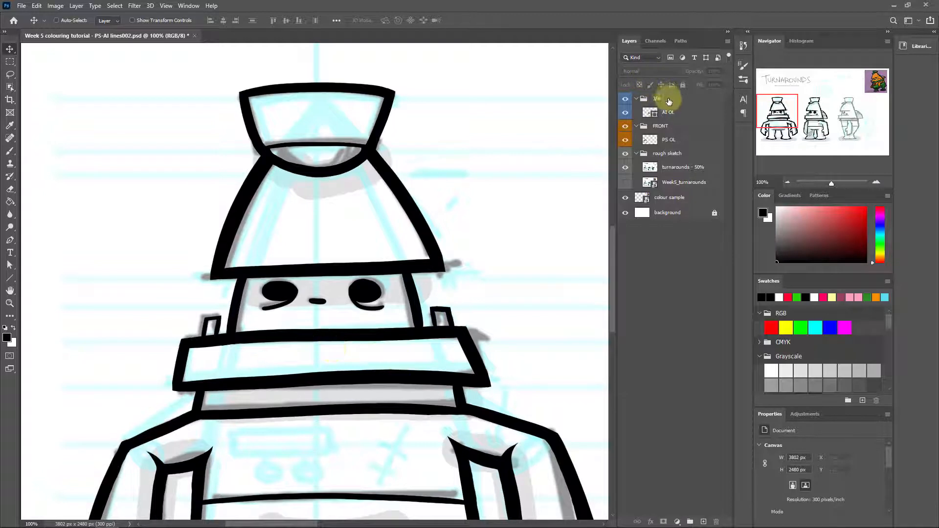
# Collapse the 3/4 group and add a new layer named "orange fill" inside the FRONT group.
pyautogui.click(636, 99)
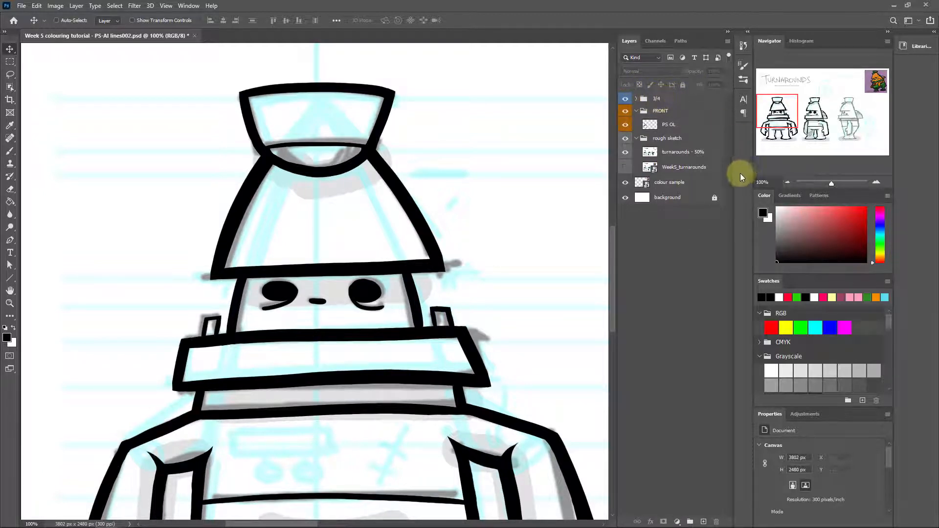
pyautogui.click(654, 112)
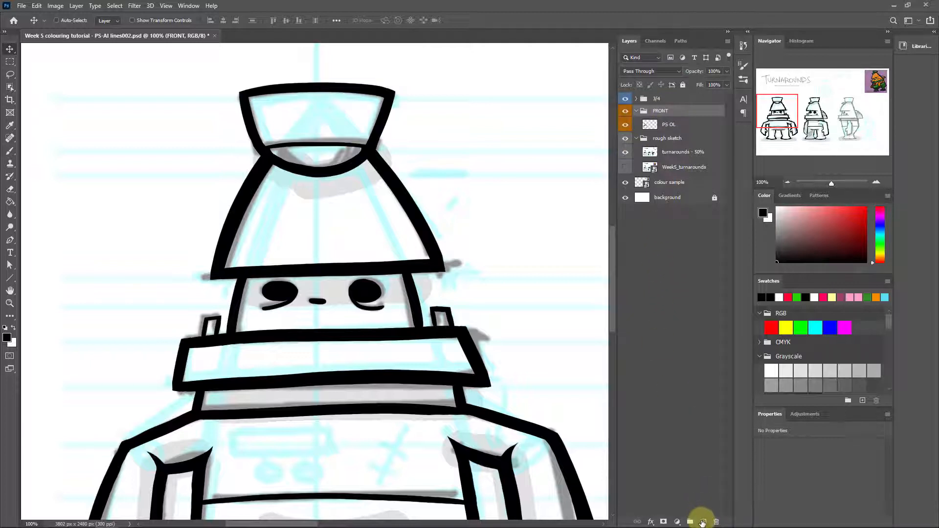
pyautogui.click(77, 9)
pyautogui.moveTo(155, 16)
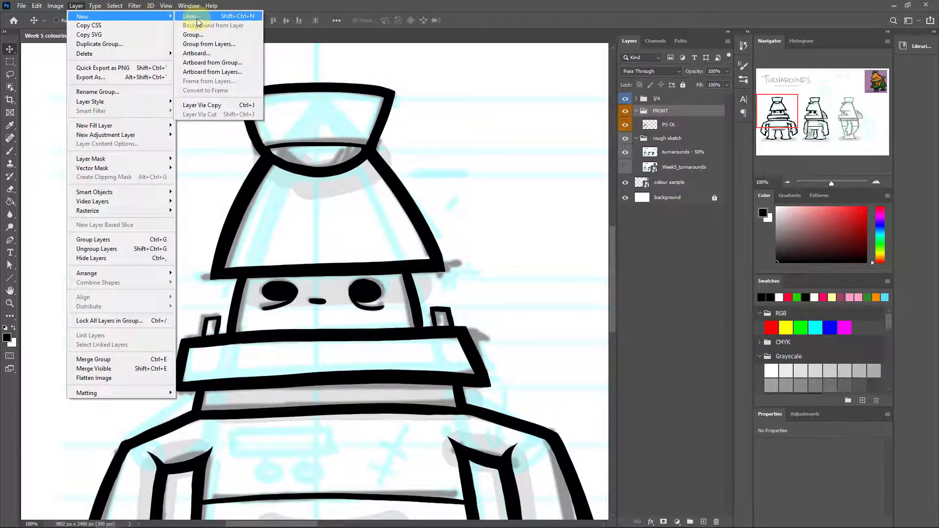
pyautogui.click(253, 16)
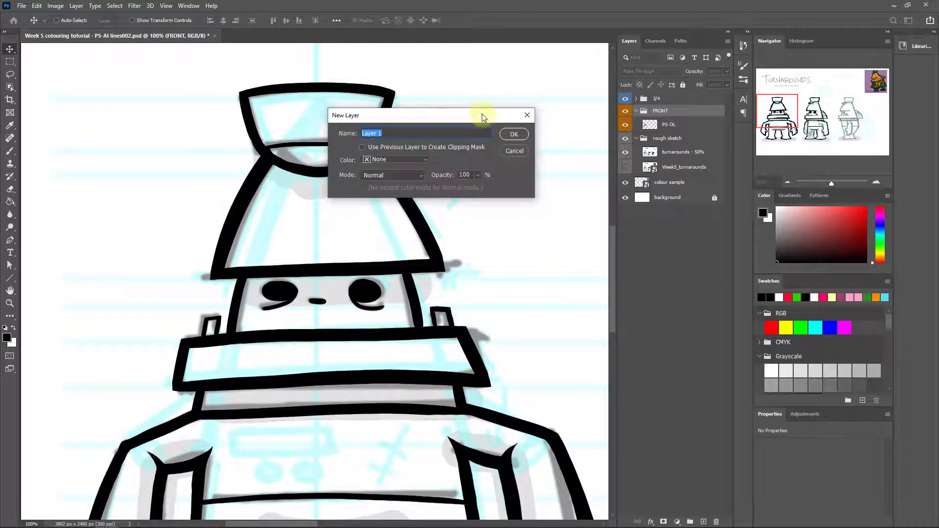
pyautogui.moveTo(483, 114); pyautogui.dragTo(481, 130)
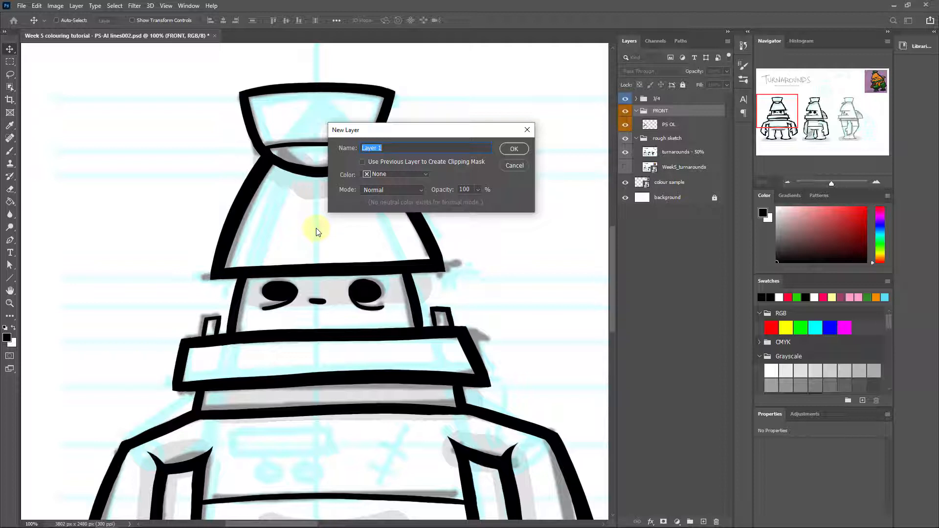
pyautogui.write('orange fill')
pyautogui.press('Return')
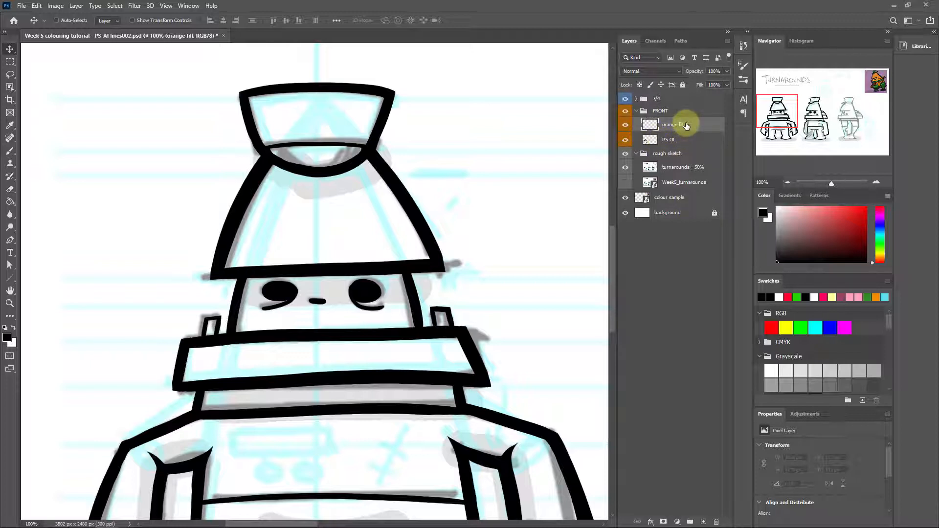
# Move the orange fill layer beneath PS OL and toggle PS OL's visibility to check the line art, leaving it shown.
pyautogui.moveTo(686, 126); pyautogui.dragTo(686, 143)
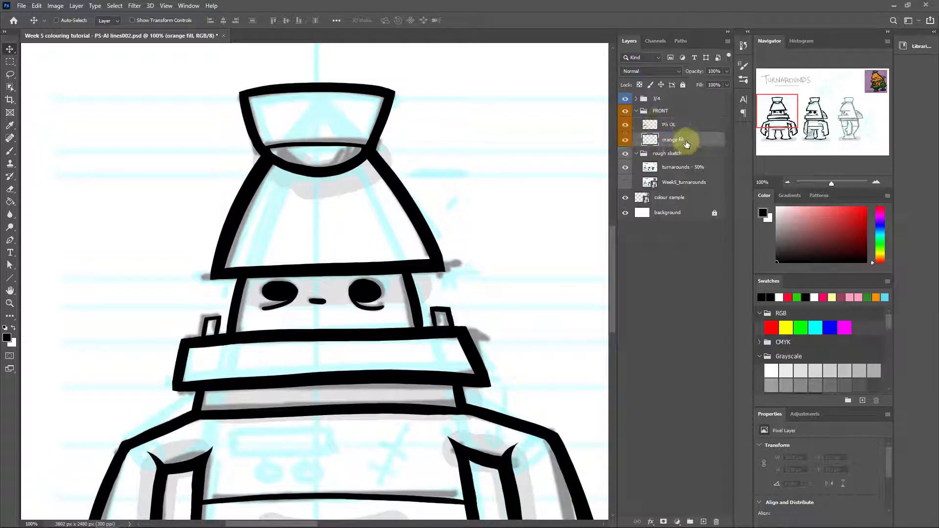
pyautogui.click(625, 126)
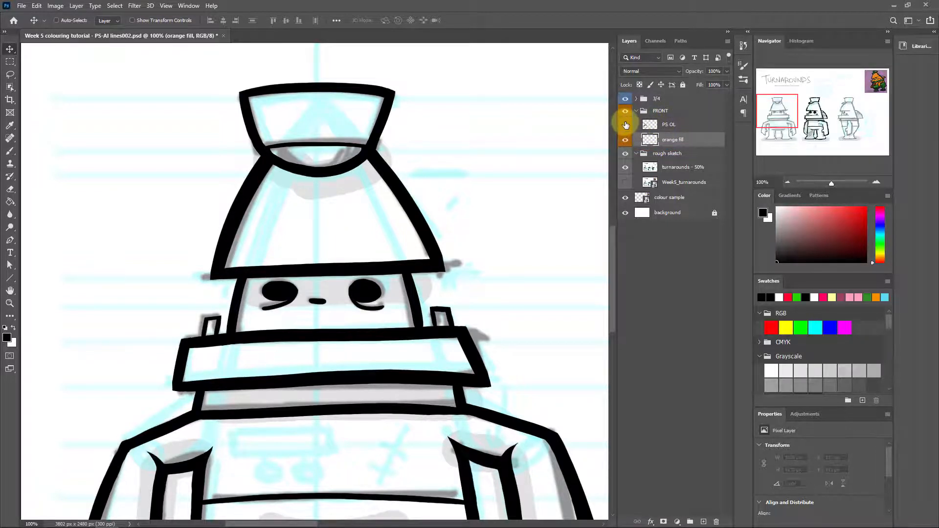
pyautogui.click(626, 125)
pyautogui.click(625, 125)
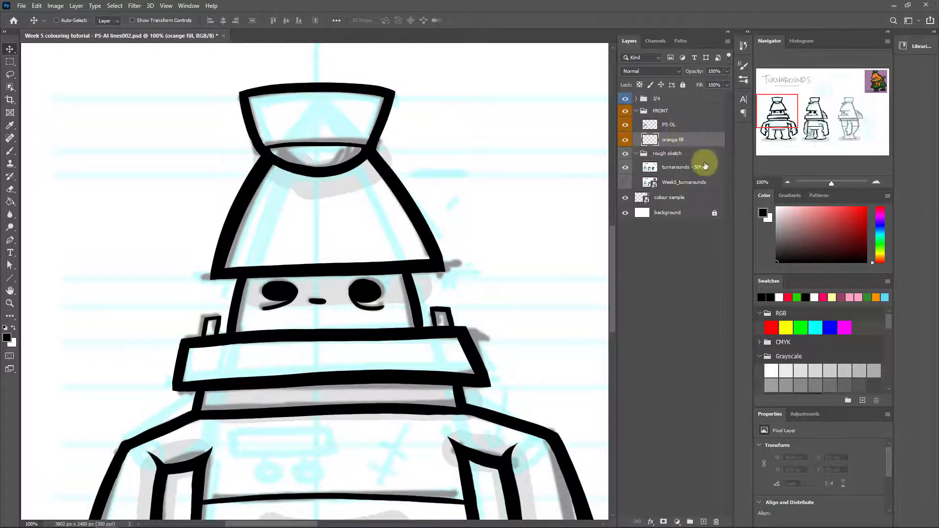
# Lock all attributes of the PS OL layer and make orange fill the active layer.
pyautogui.click(699, 124)
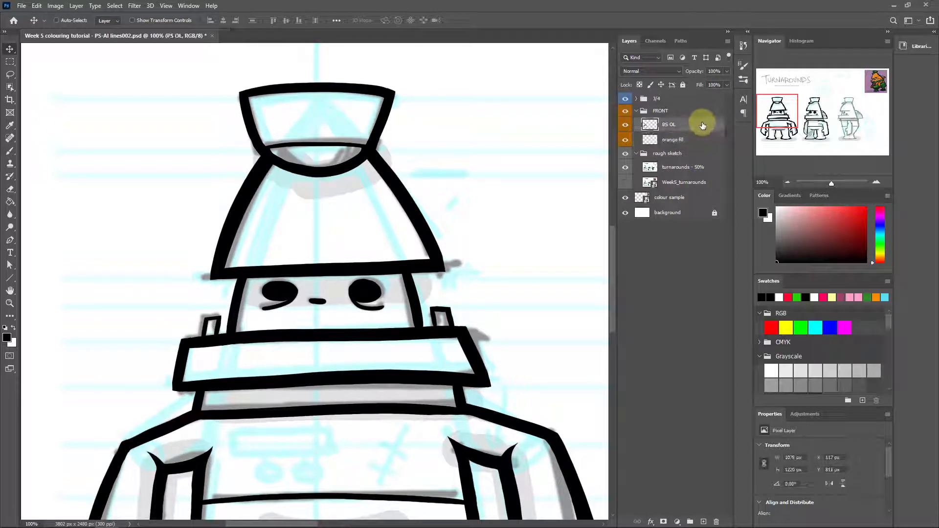
pyautogui.click(683, 85)
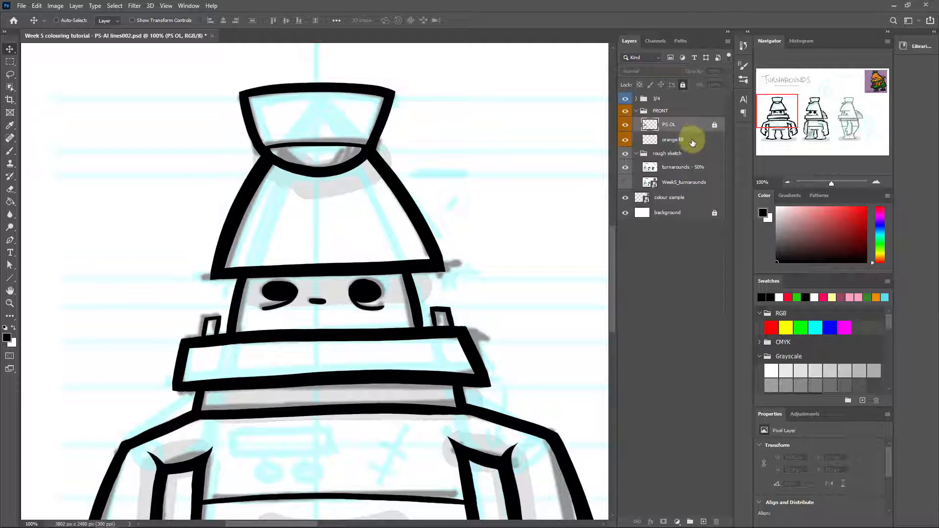
pyautogui.click(676, 136)
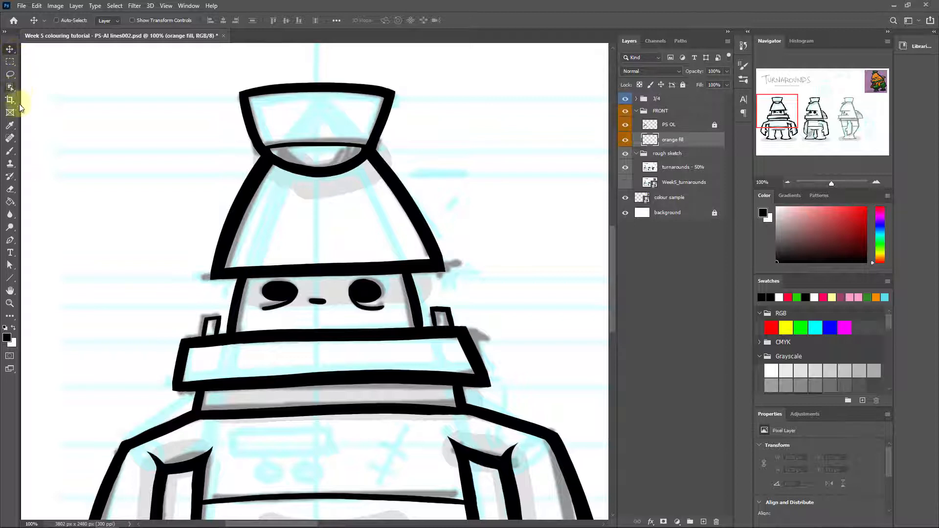
# Activate the Brush tool and frame the front-view character's head on the canvas.
pyautogui.click(9, 154)
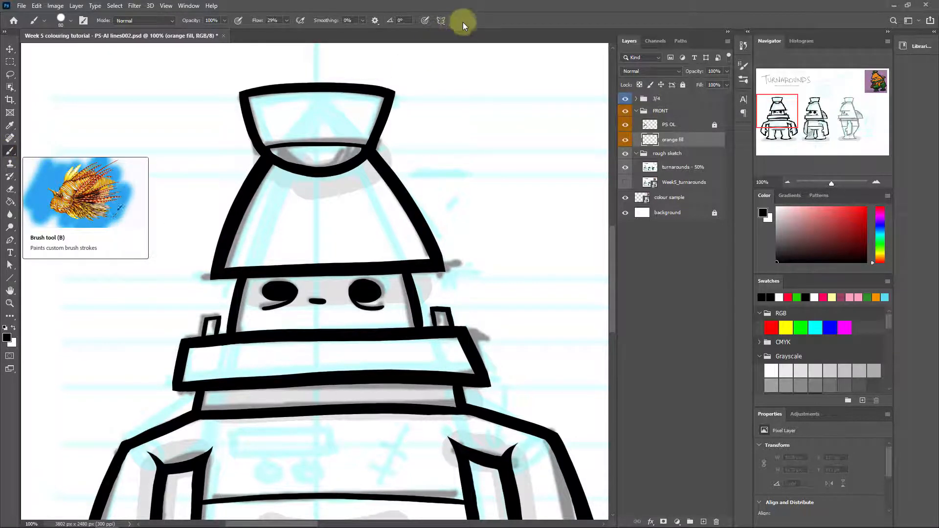
pyautogui.click(11, 153)
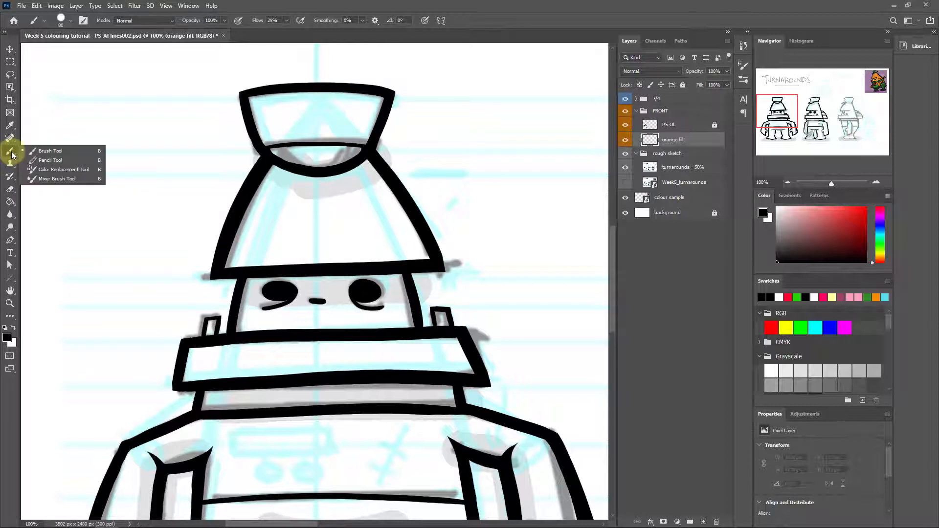
pyautogui.click(55, 155)
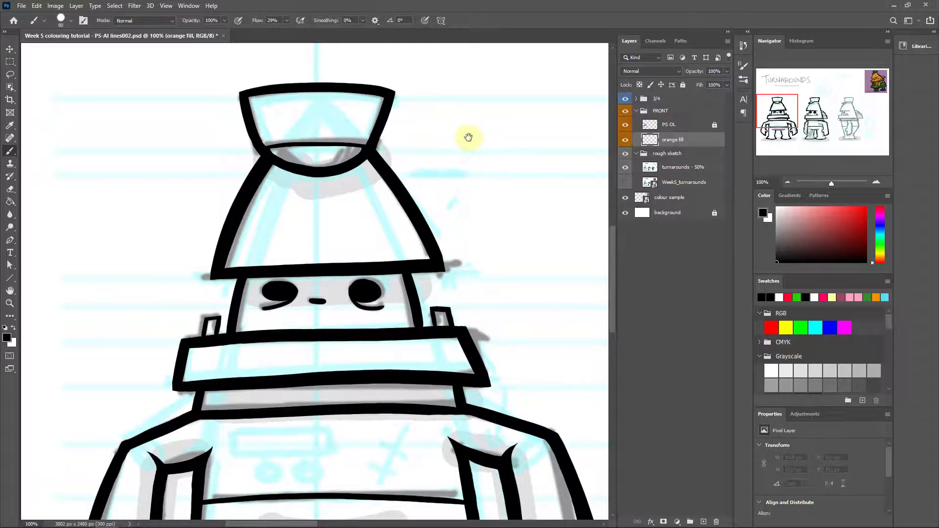
pyautogui.moveTo(467, 139); pyautogui.dragTo(300, 267)
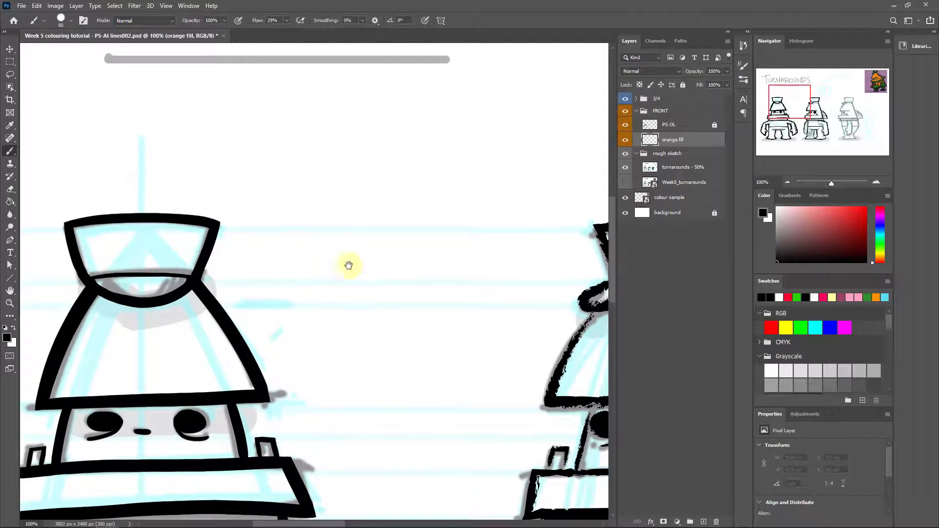
pyautogui.moveTo(287, 318); pyautogui.dragTo(421, 218)
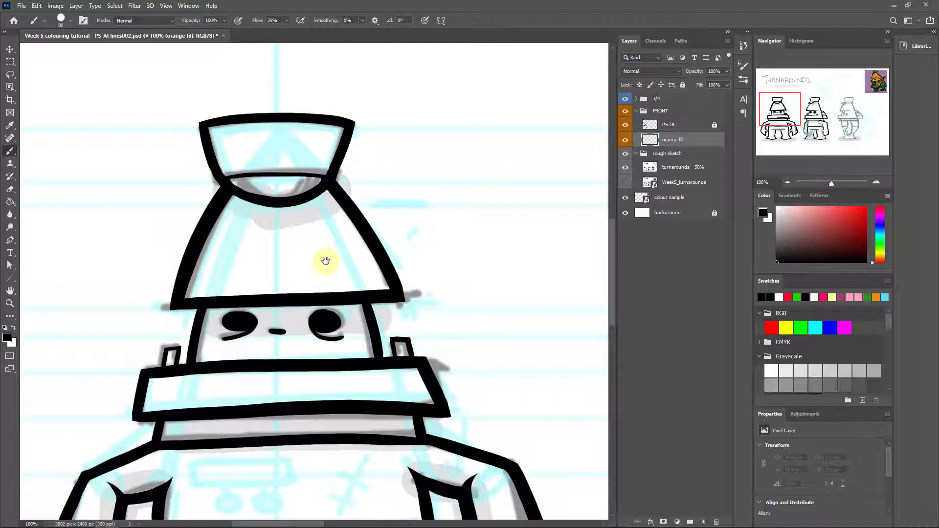
# Choose the Hard Round tip from General Brushes for the Brush tool and close the brush list.
pyautogui.click(189, 6)
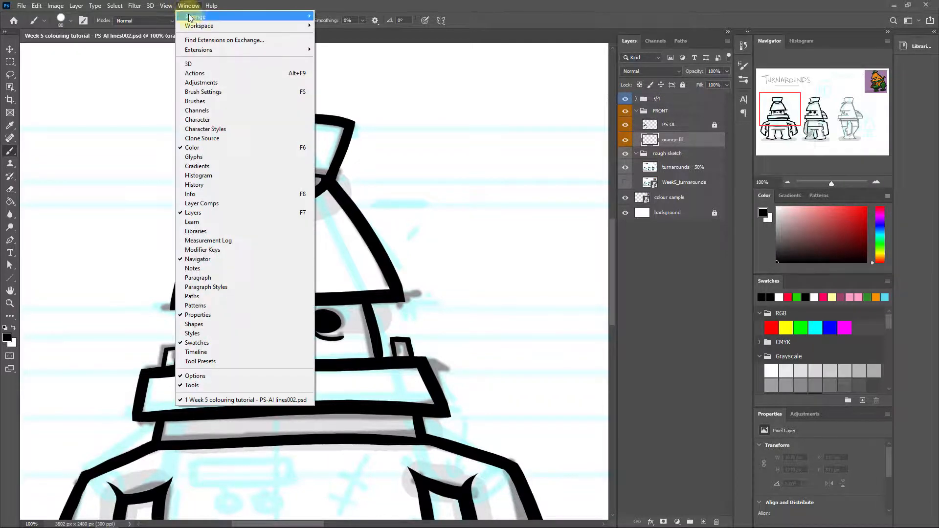
pyautogui.moveTo(192, 22)
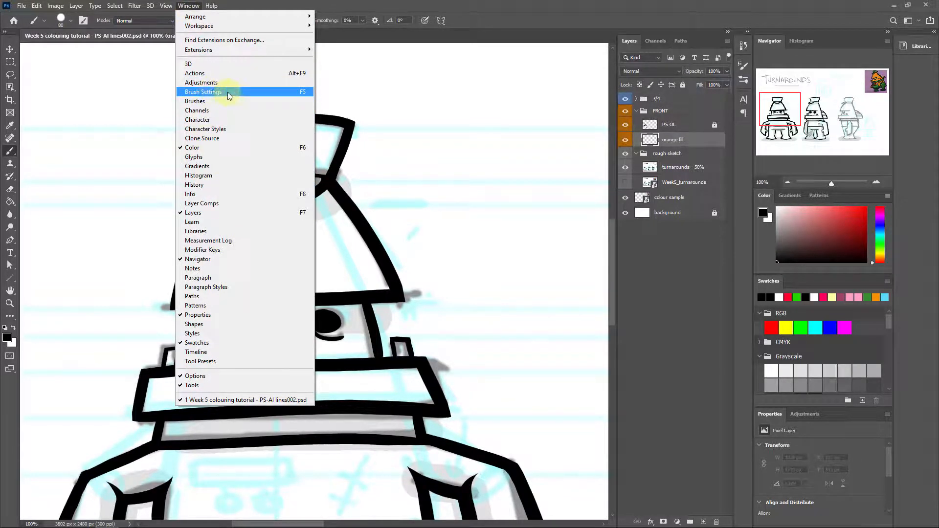
pyautogui.click(204, 103)
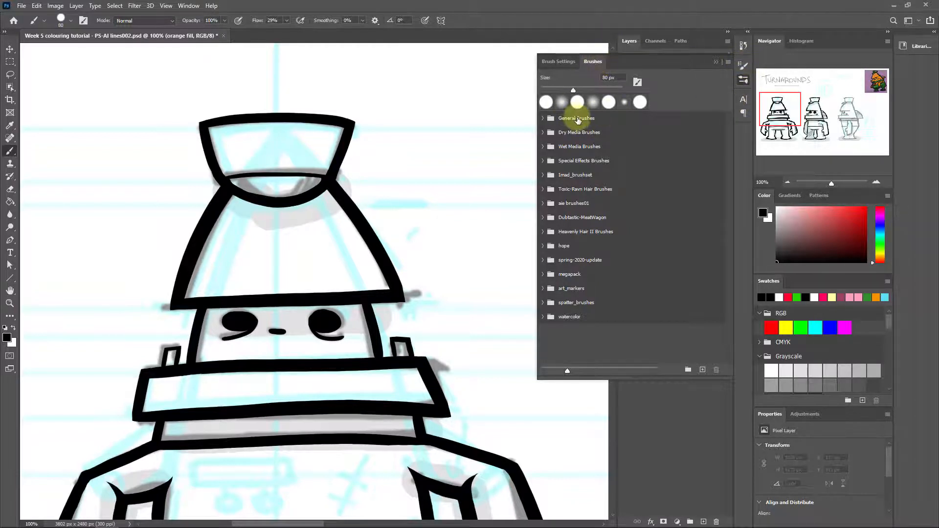
pyautogui.click(544, 119)
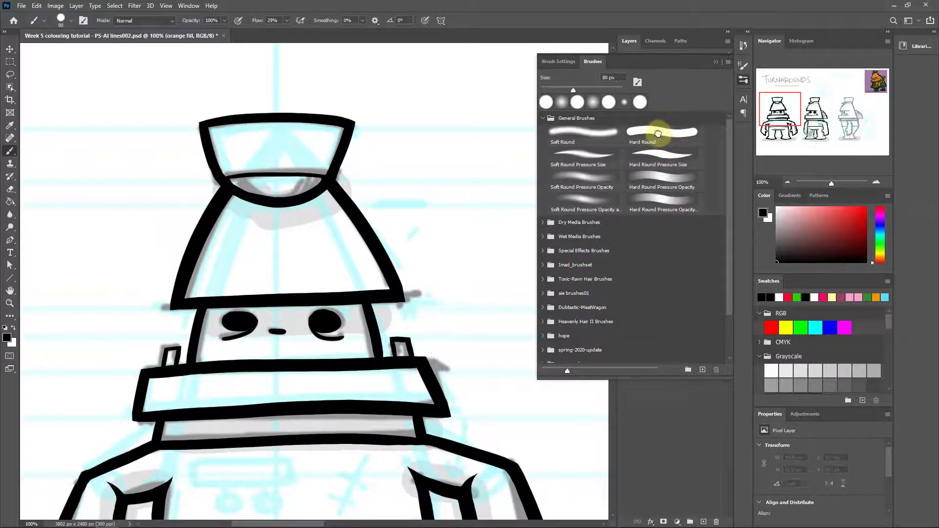
pyautogui.click(658, 134)
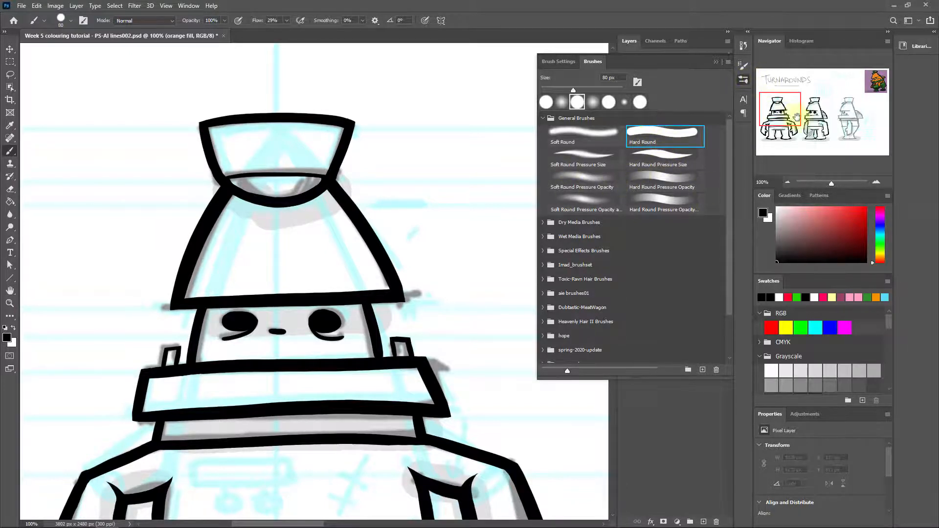
pyautogui.click(742, 78)
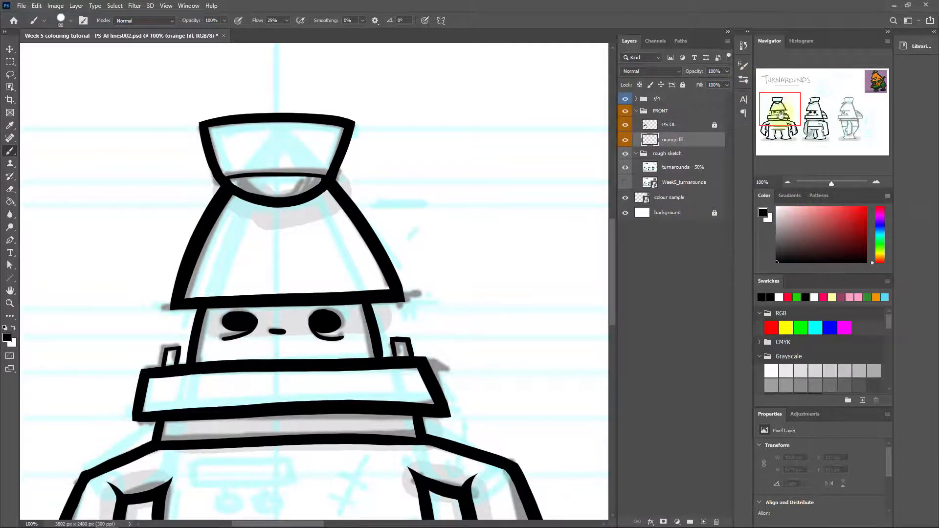
# Sample the orange (#f49100) from the reference character's head as the foreground colour and accept it in the Color Picker.
pyautogui.moveTo(779, 108); pyautogui.dragTo(868, 86)
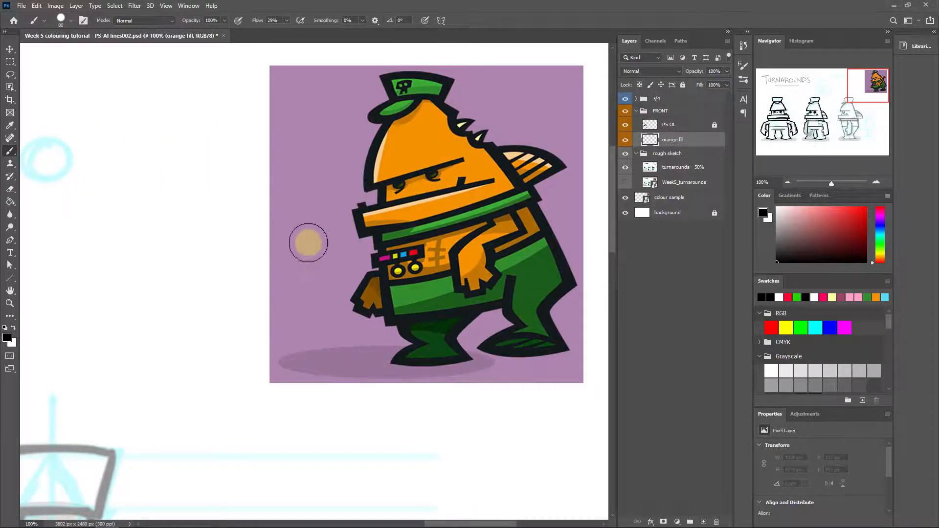
pyautogui.press('alt')
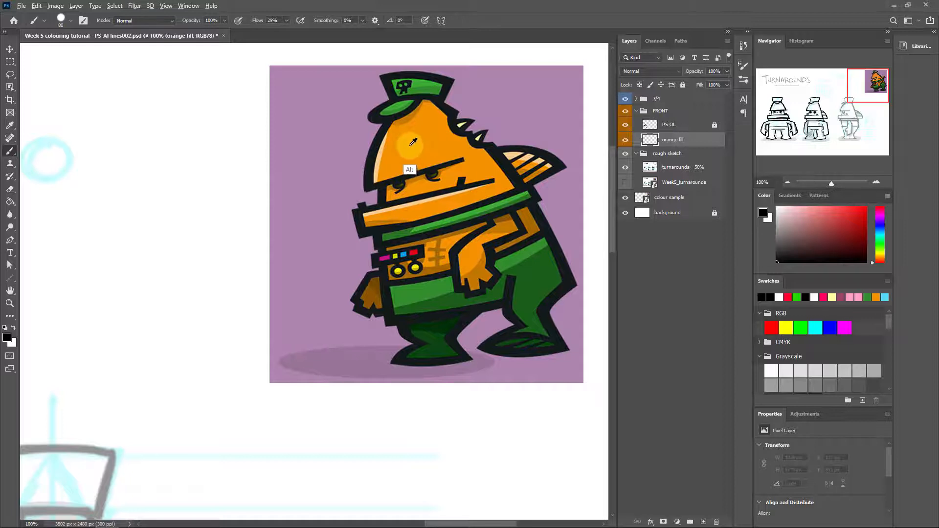
pyautogui.keyDown('alt'); pyautogui.click(413, 146); pyautogui.keyUp('alt')
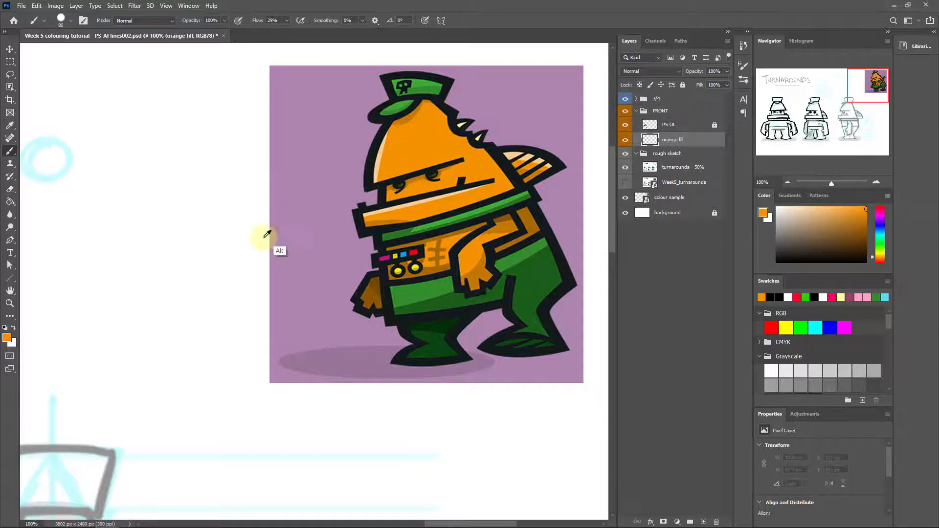
pyautogui.click(8, 337)
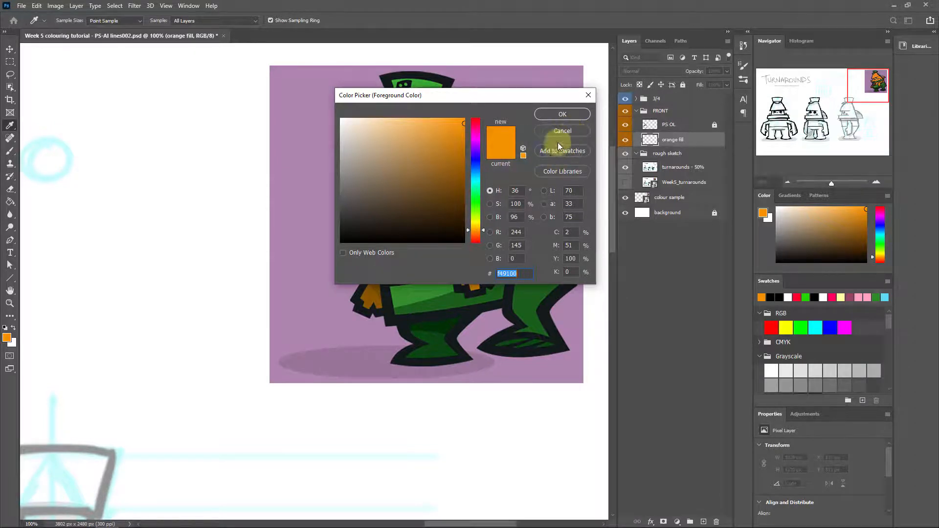
pyautogui.press('alt')
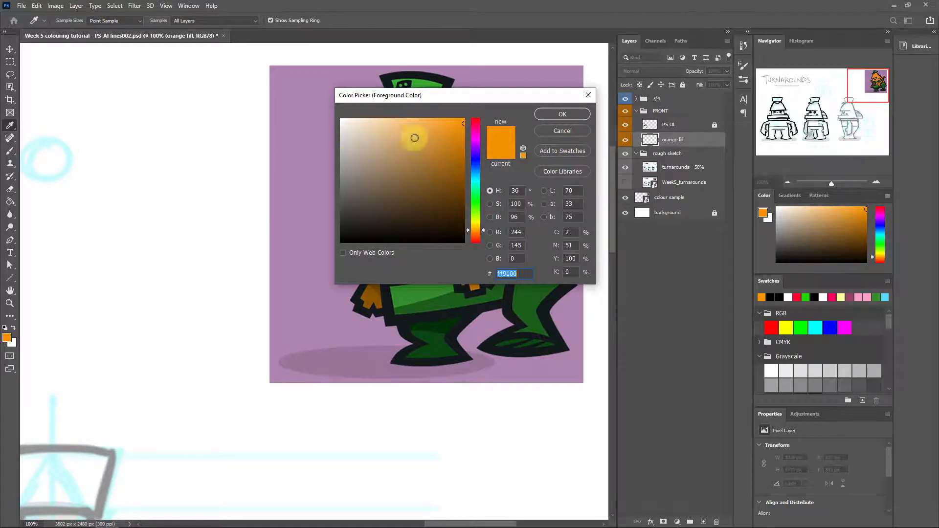
pyautogui.press('alt')
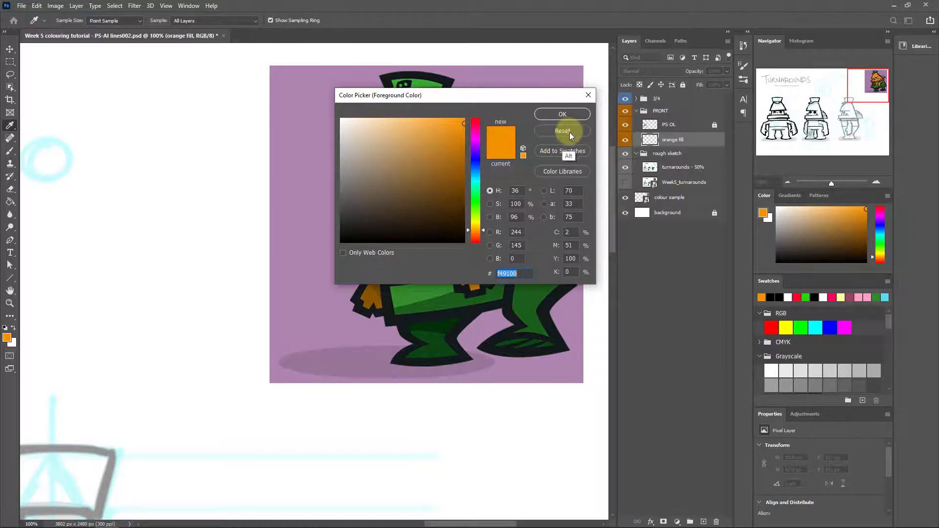
pyautogui.click(562, 114)
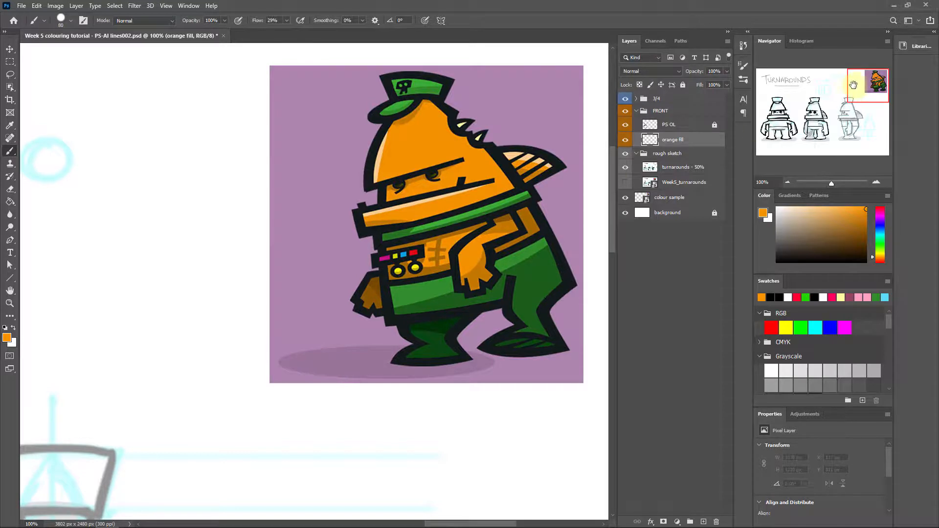
# Paint the front-view character's upper head solid orange on the orange fill layer, up to the line art.
pyautogui.moveTo(851, 84); pyautogui.dragTo(758, 110)
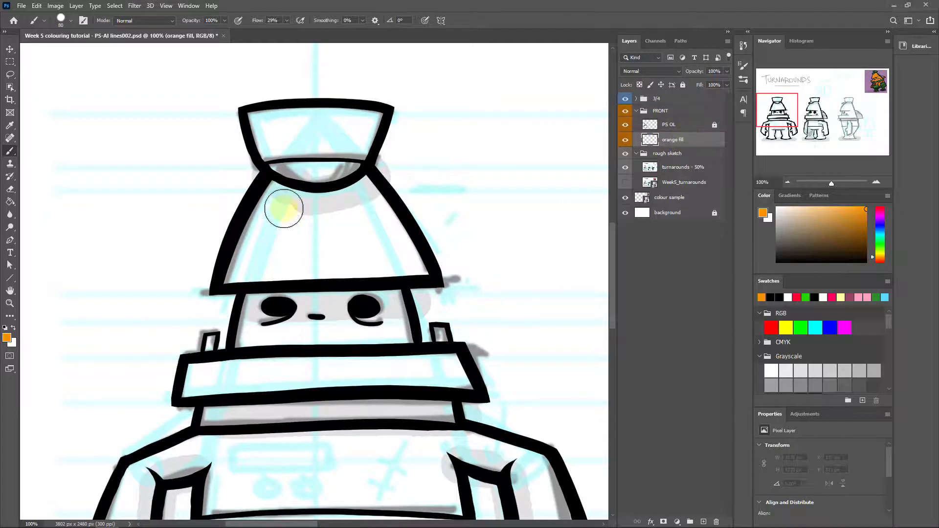
pyautogui.moveTo(272, 208); pyautogui.dragTo(341, 239)
pyautogui.click(382, 244)
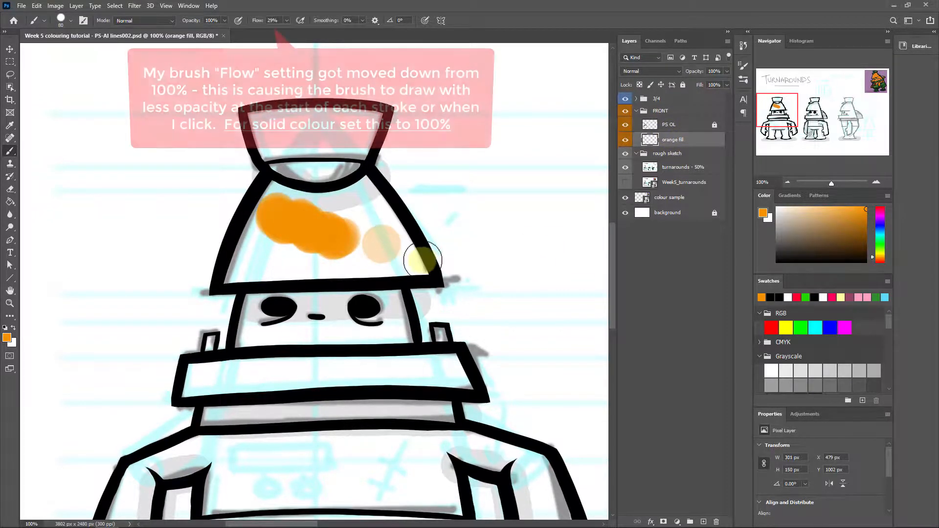
pyautogui.click(363, 215)
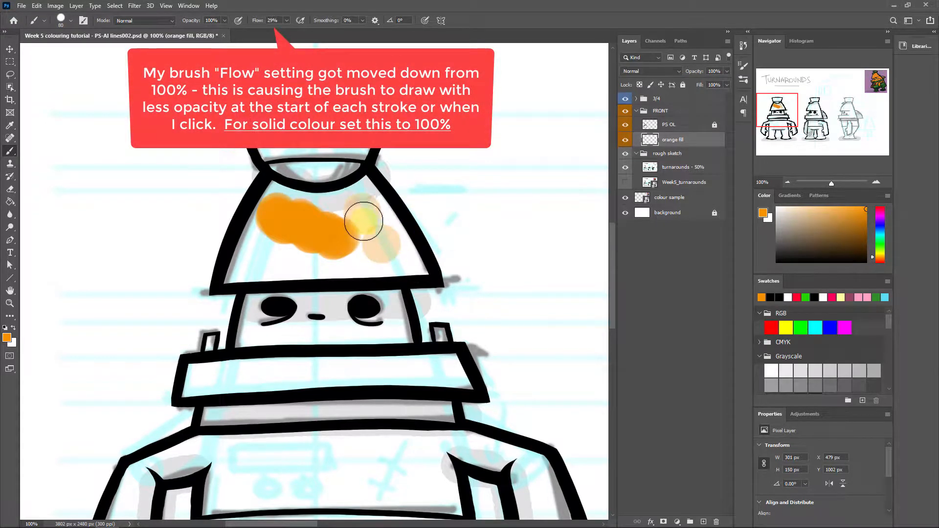
pyautogui.click(375, 242)
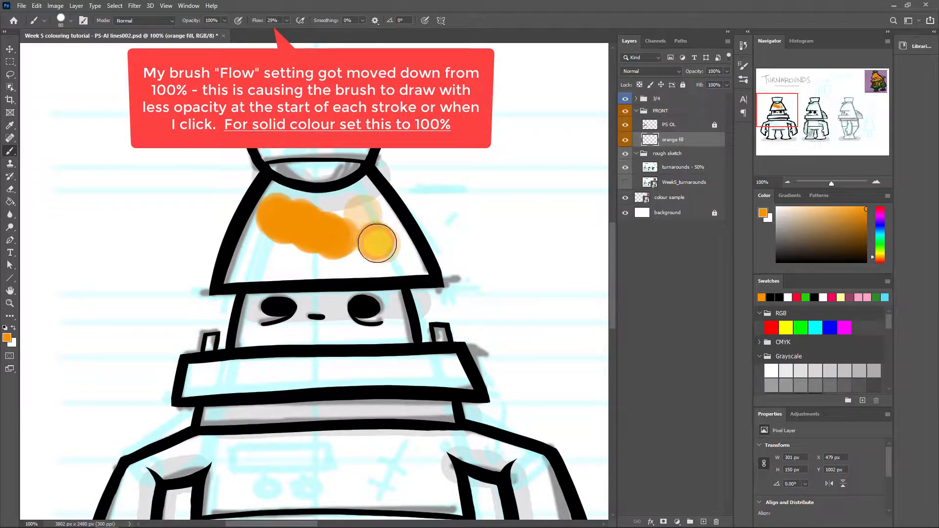
pyautogui.moveTo(364, 218)
pyautogui.mouseDown()
pyautogui.moveTo(363, 175)
pyautogui.moveTo(368, 219)
pyautogui.moveTo(343, 232)
pyautogui.mouseUp()
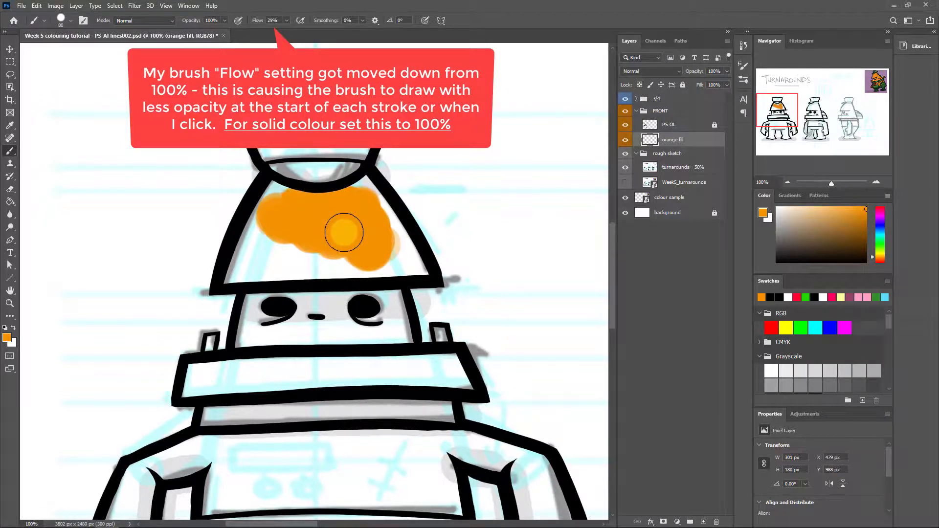
pyautogui.moveTo(275, 222)
pyautogui.mouseDown()
pyautogui.moveTo(248, 263)
pyautogui.moveTo(345, 268)
pyautogui.mouseUp()
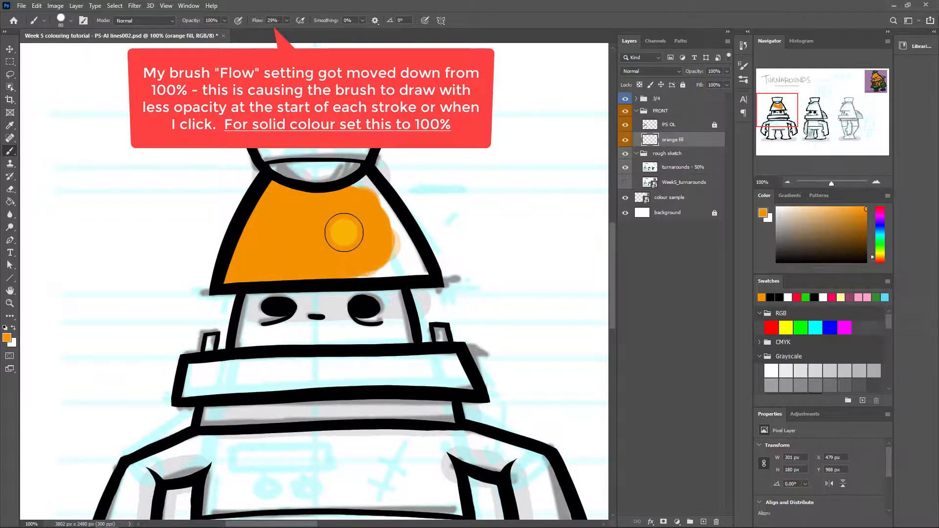
pyautogui.moveTo(394, 249); pyautogui.dragTo(418, 266)
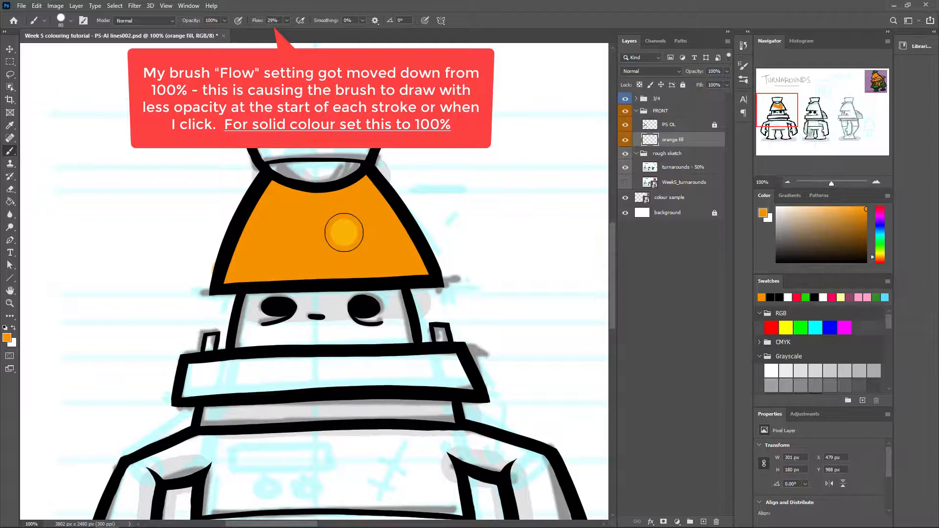
pyautogui.moveTo(231, 264); pyautogui.dragTo(230, 253)
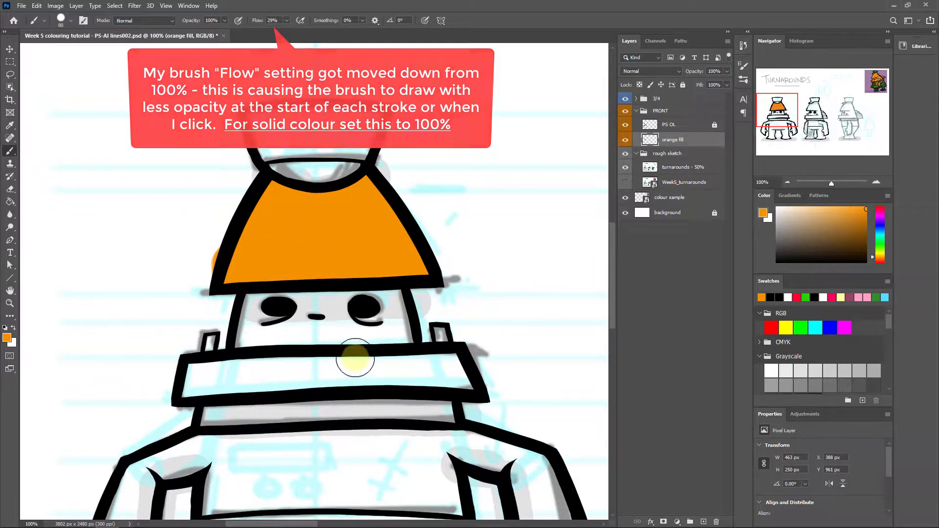
# Hide the PS OL line art to inspect the edges of the orange head fill, and show it again.
pyautogui.click(626, 125)
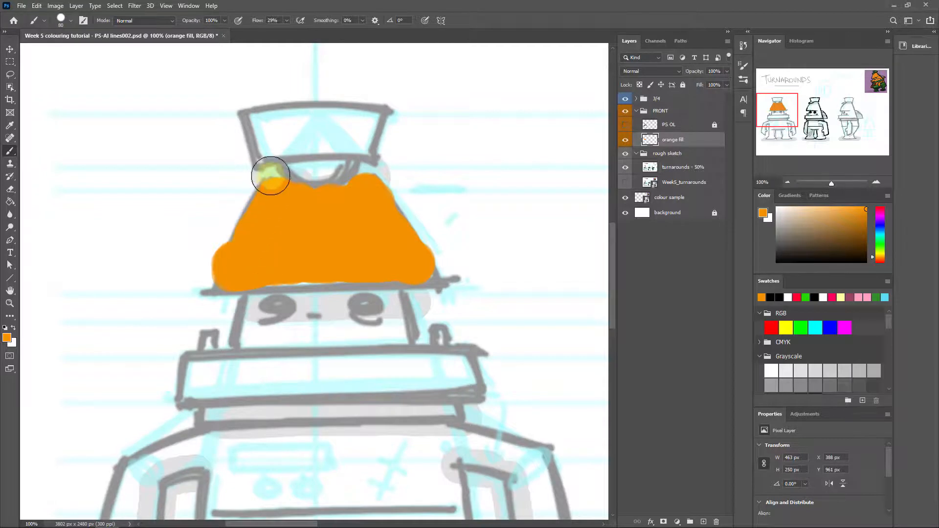
pyautogui.moveTo(373, 186)
pyautogui.mouseDown()
pyautogui.moveTo(417, 244)
pyautogui.moveTo(377, 290)
pyautogui.moveTo(253, 278)
pyautogui.moveTo(431, 281)
pyautogui.moveTo(396, 177)
pyautogui.moveTo(425, 249)
pyautogui.moveTo(360, 274)
pyautogui.moveTo(293, 261)
pyautogui.mouseUp()
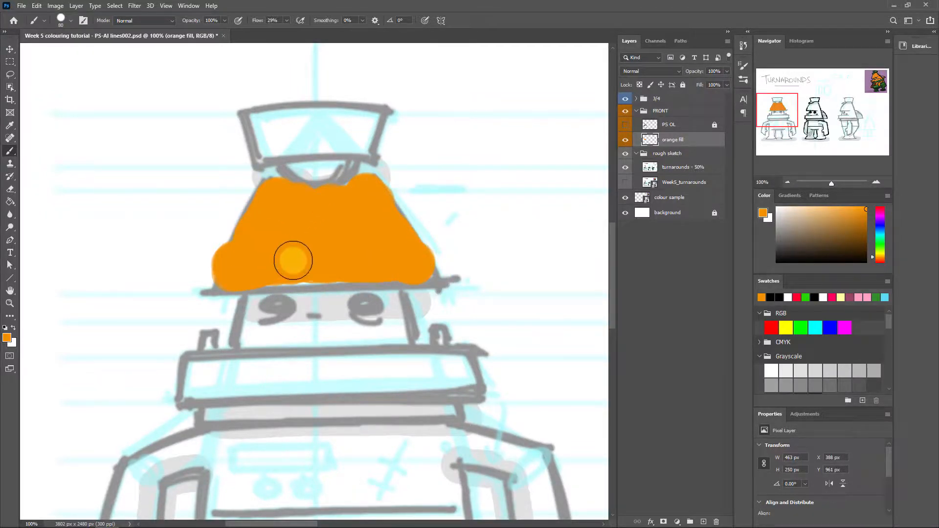
pyautogui.click(625, 125)
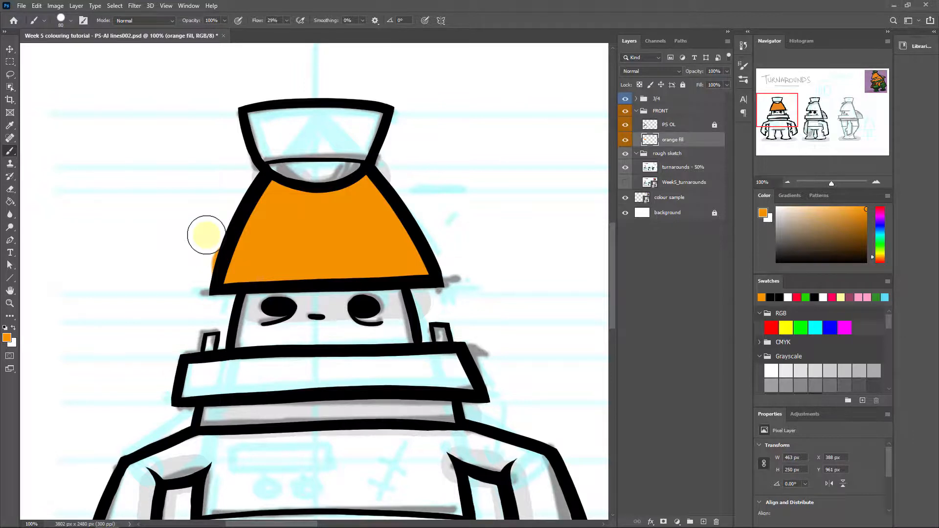
# Erase the orange spill beside the head with the Eraser and set its Hard Round tip to 100% hardness and 1% spacing.
pyautogui.click(10, 191)
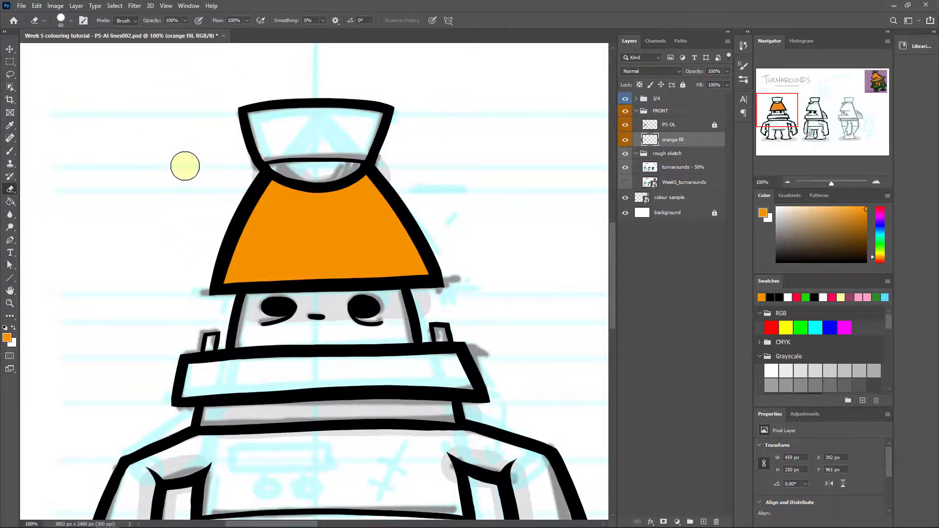
pyautogui.click(189, 6)
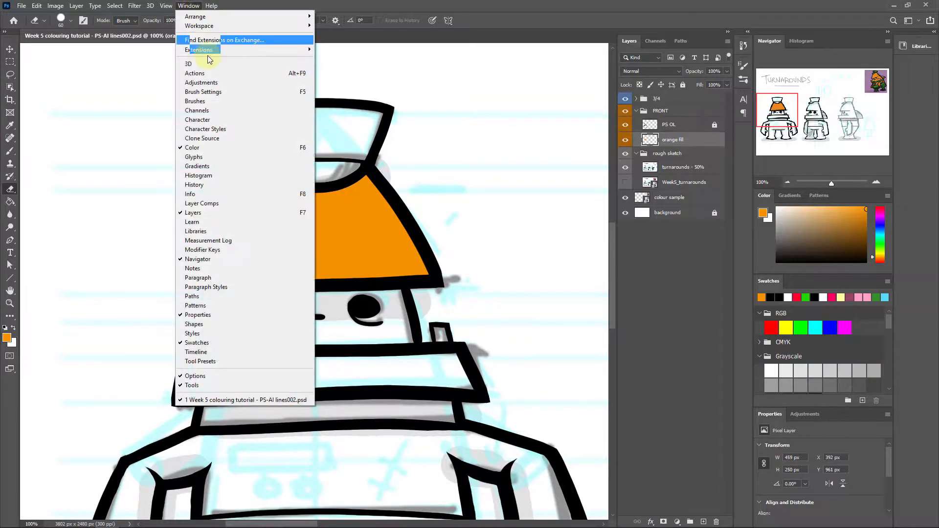
pyautogui.click(219, 92)
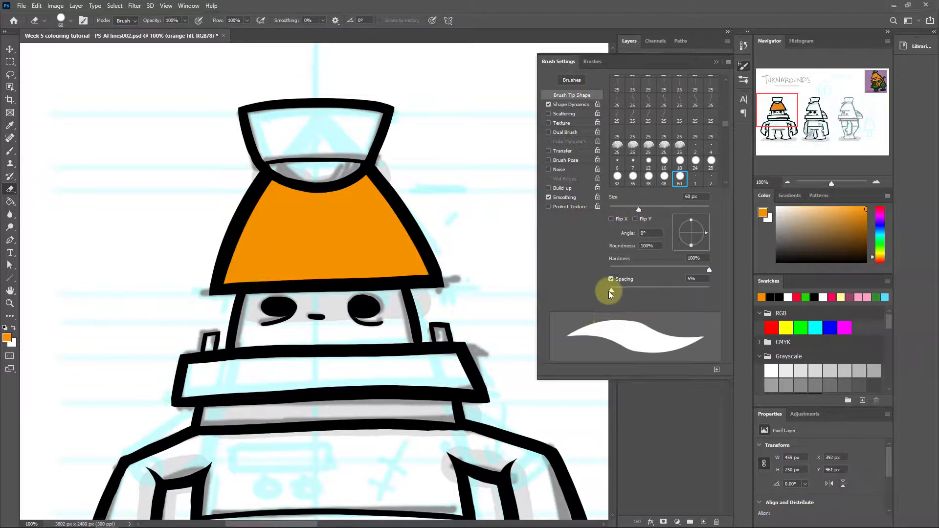
pyautogui.moveTo(611, 292); pyautogui.dragTo(609, 290)
pyautogui.moveTo(708, 271)
pyautogui.mouseDown()
pyautogui.moveTo(642, 269)
pyautogui.moveTo(719, 265)
pyautogui.mouseUp()
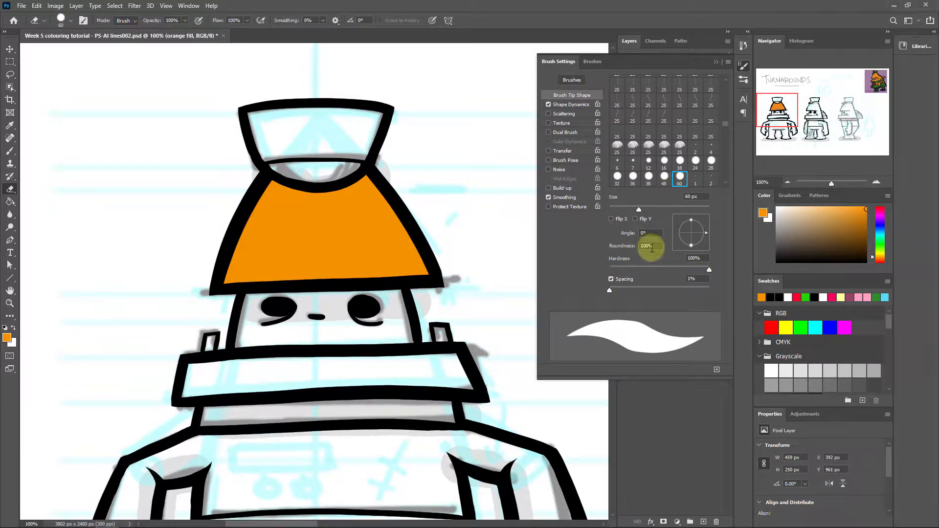
pyautogui.rightClick(217, 173)
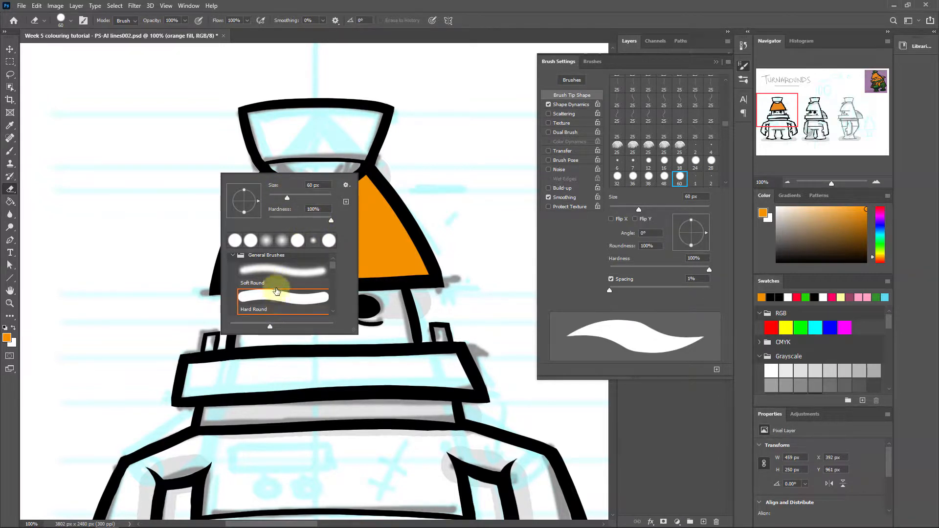
pyautogui.click(488, 30)
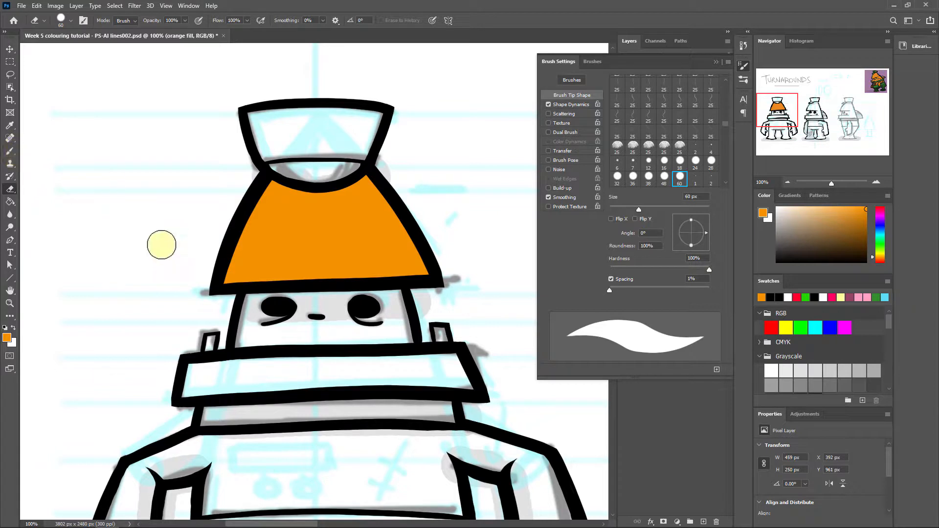
# Compare the tip settings of the Brush and Eraser tools, leaving the Brush active and the settings closed.
pyautogui.click(11, 152)
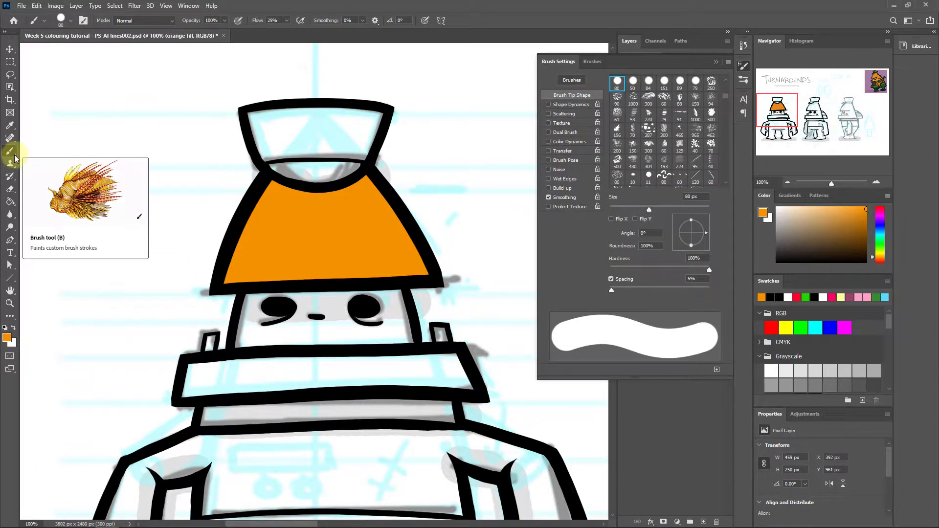
pyautogui.click(10, 191)
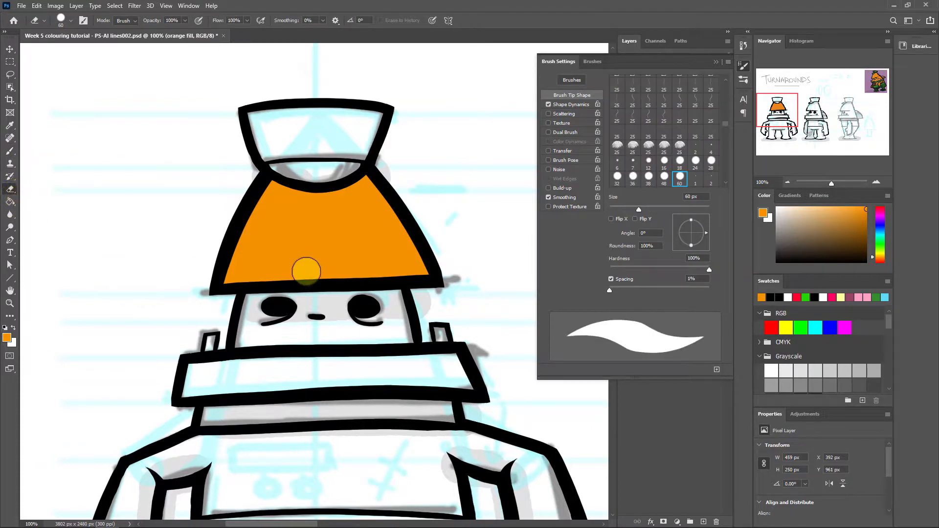
pyautogui.click(10, 152)
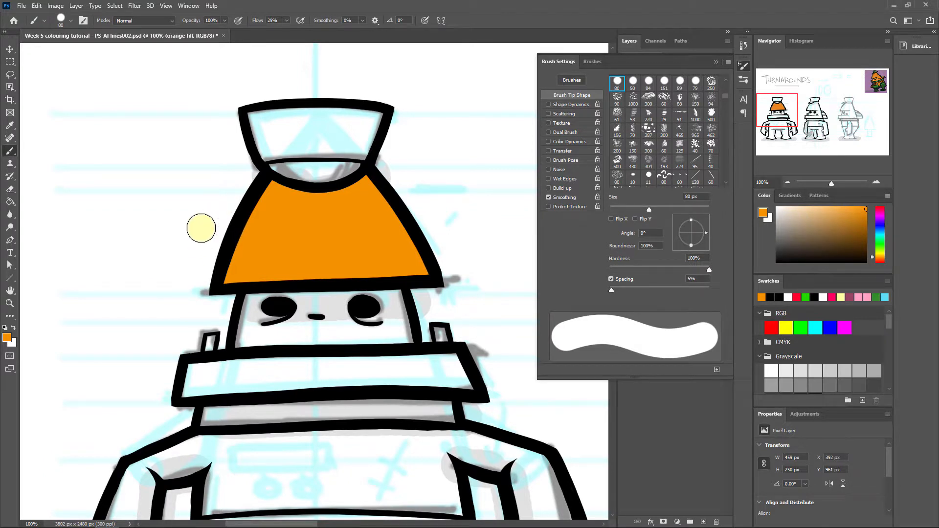
pyautogui.click(743, 65)
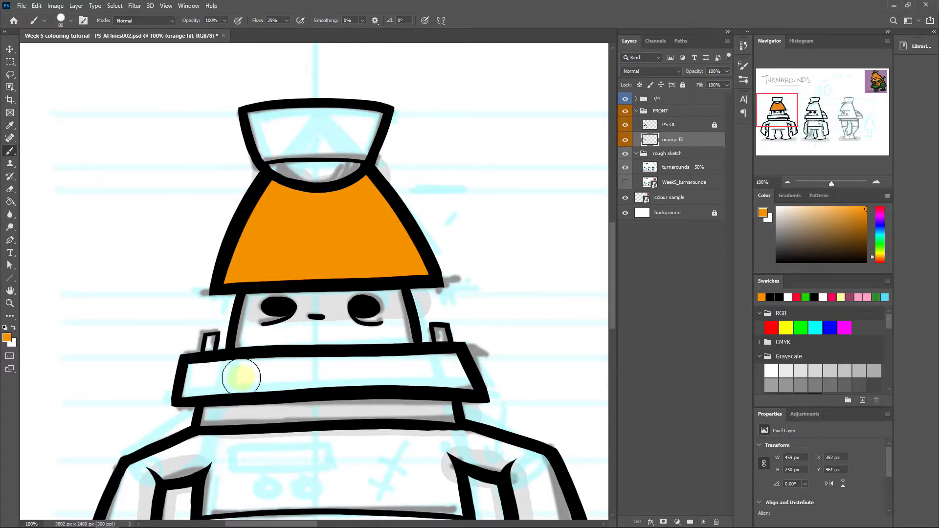
# Paint the wide band below the character's eyes orange and erase the colour spilling outside its outline.
pyautogui.moveTo(200, 375)
pyautogui.mouseDown()
pyautogui.moveTo(254, 376)
pyautogui.moveTo(200, 375)
pyautogui.mouseUp()
pyautogui.moveTo(336, 374); pyautogui.dragTo(452, 371)
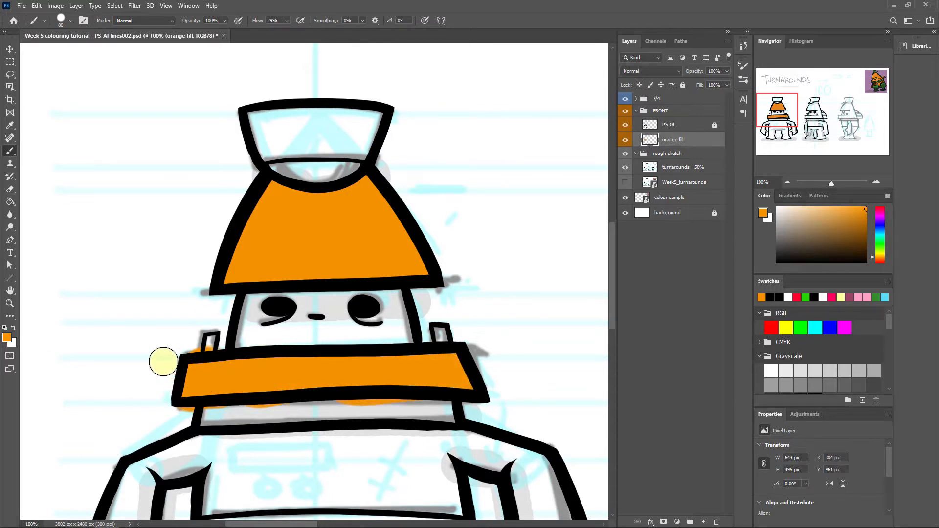
pyautogui.moveTo(197, 344); pyautogui.dragTo(203, 348)
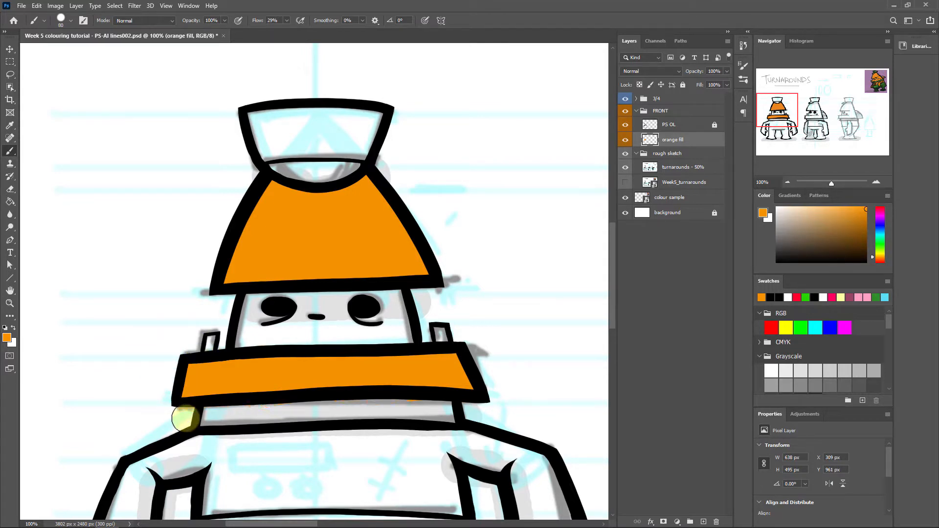
pyautogui.moveTo(184, 419); pyautogui.dragTo(496, 417)
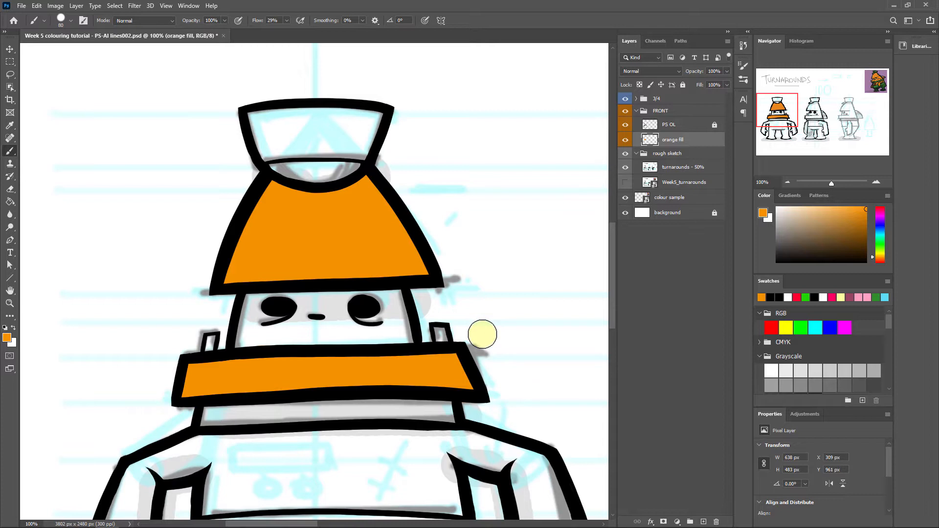